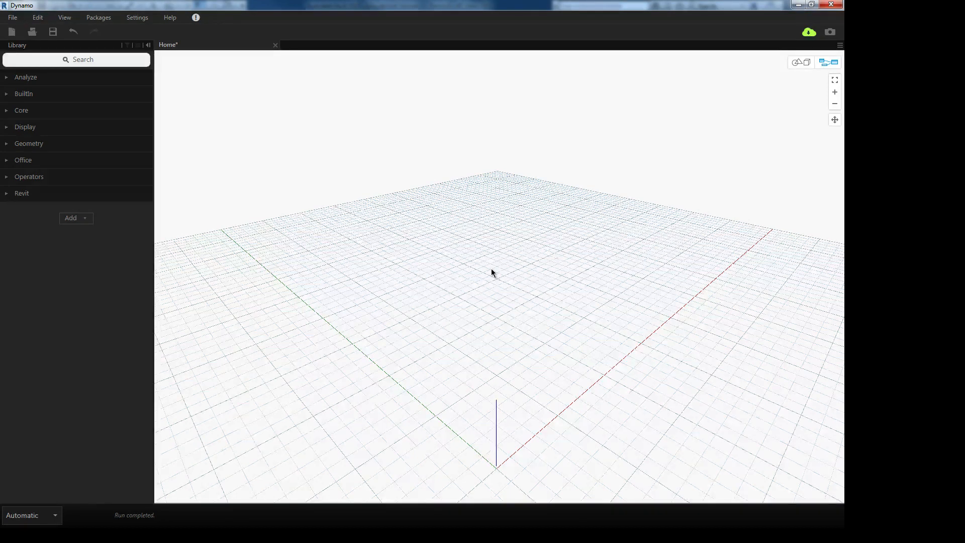
# Shrink the Dynamo window to reveal the Revit mass family behind it, and maximize Dynamo again
pyautogui.doubleClick(375, 4)
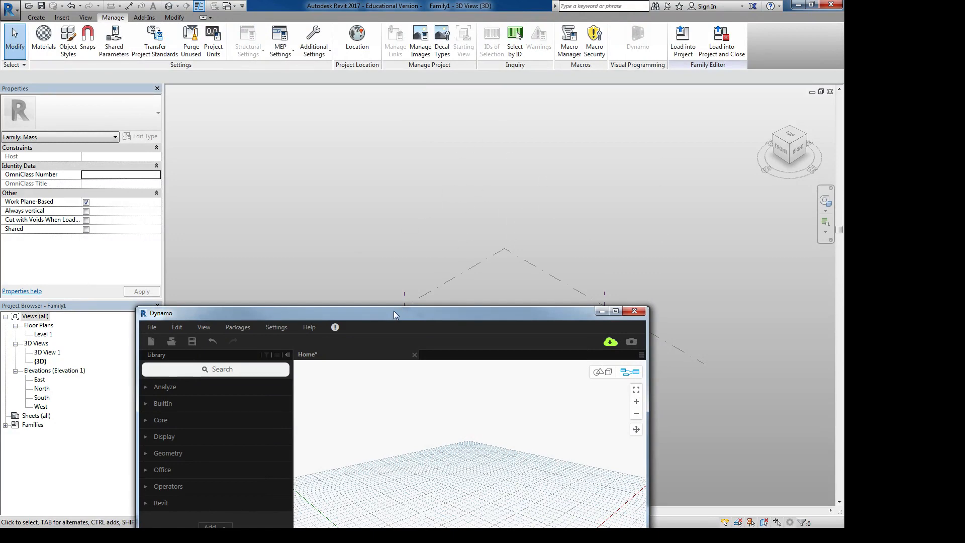
pyautogui.moveTo(394, 310); pyautogui.dragTo(392, 111)
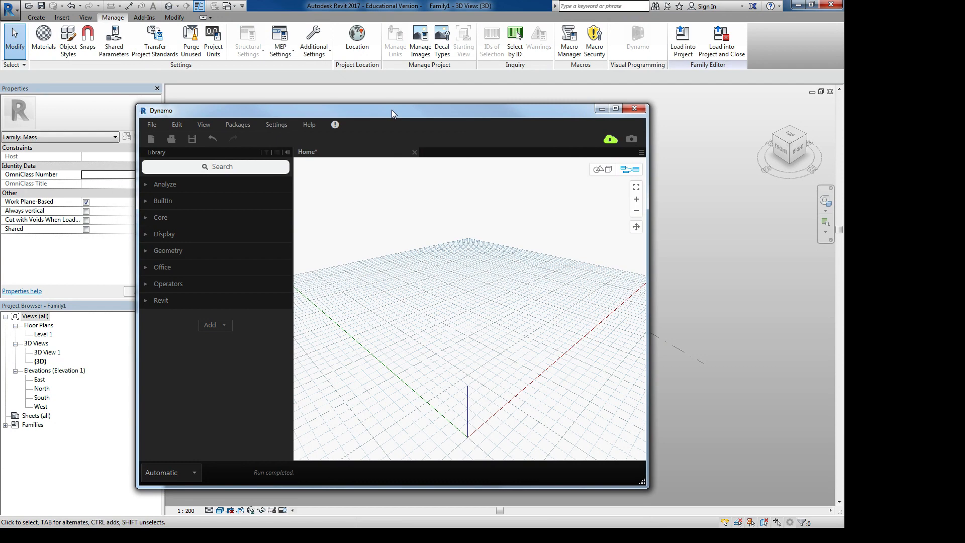
pyautogui.doubleClick(391, 109)
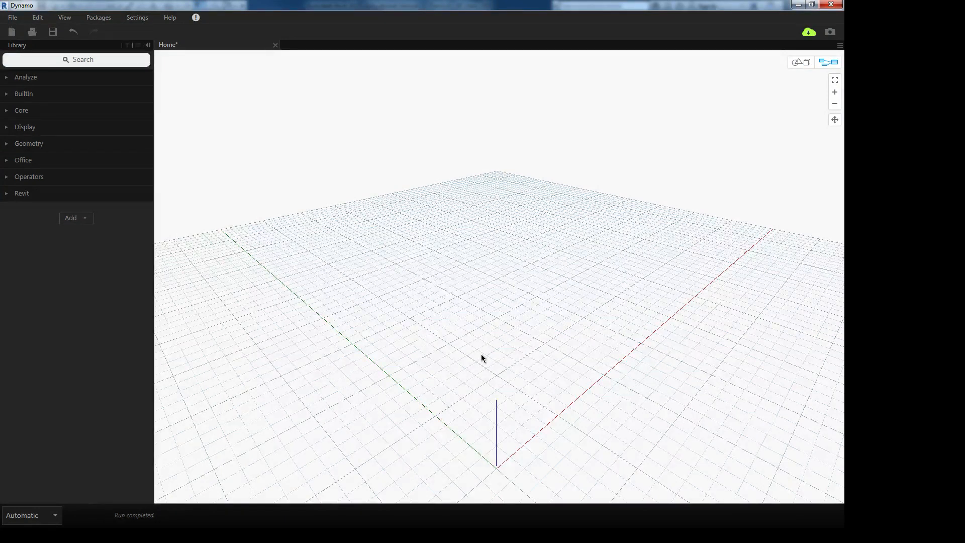
# Add a Number node to the workspace and place it above the grid's far corner, toward the Library side
pyautogui.rightClick(389, 204)
pyautogui.write('number')
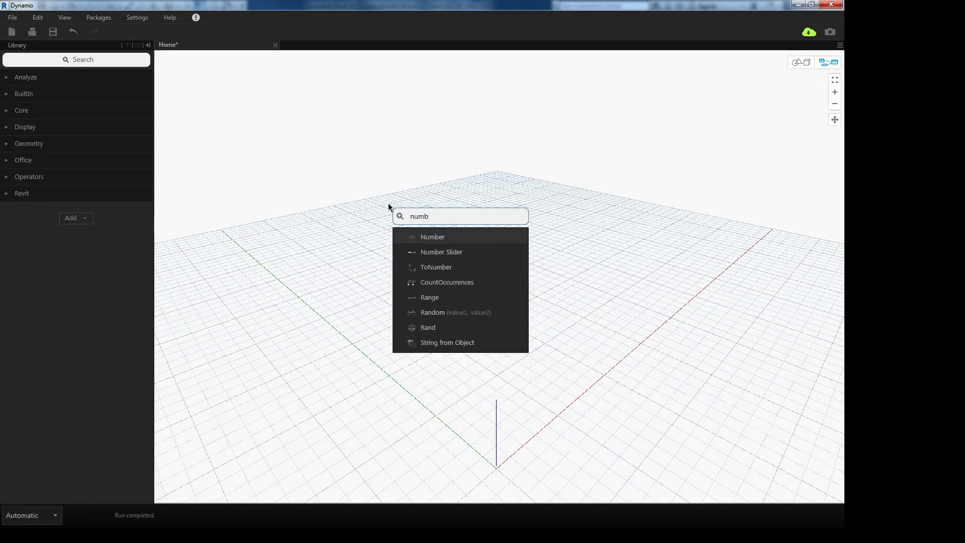
pyautogui.click(426, 242)
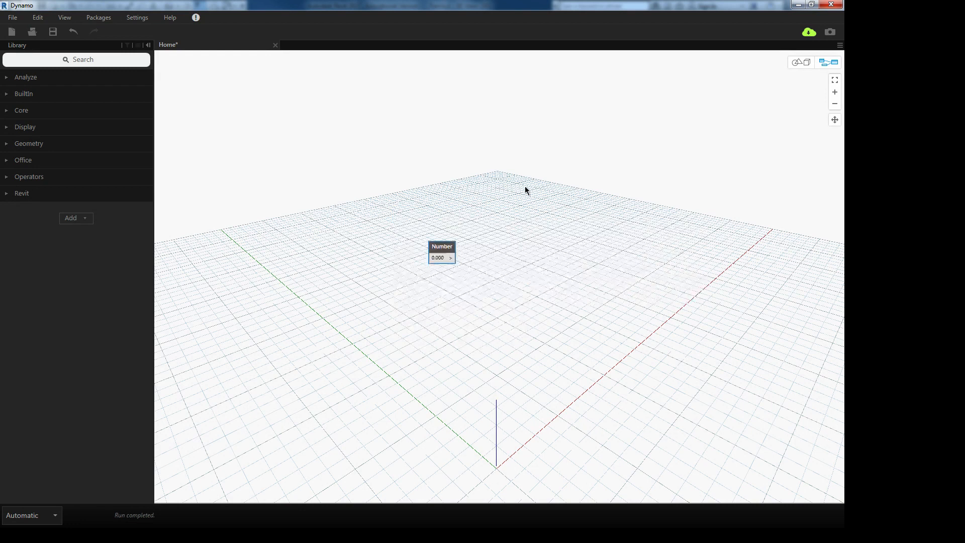
pyautogui.moveTo(429, 249); pyautogui.dragTo(379, 146)
pyautogui.scroll(4, 381, 152)
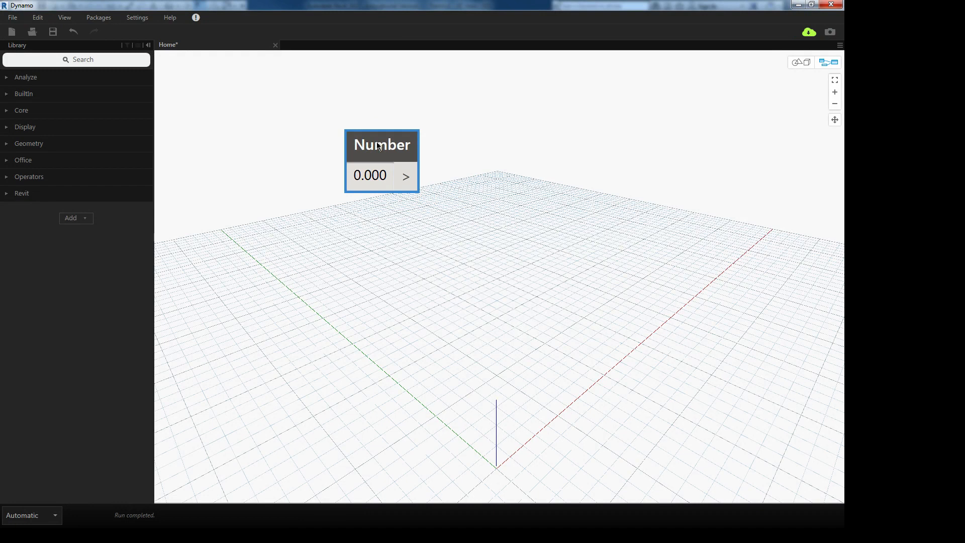
pyautogui.moveTo(377, 143); pyautogui.dragTo(370, 158)
pyautogui.scroll(-2, 376, 165)
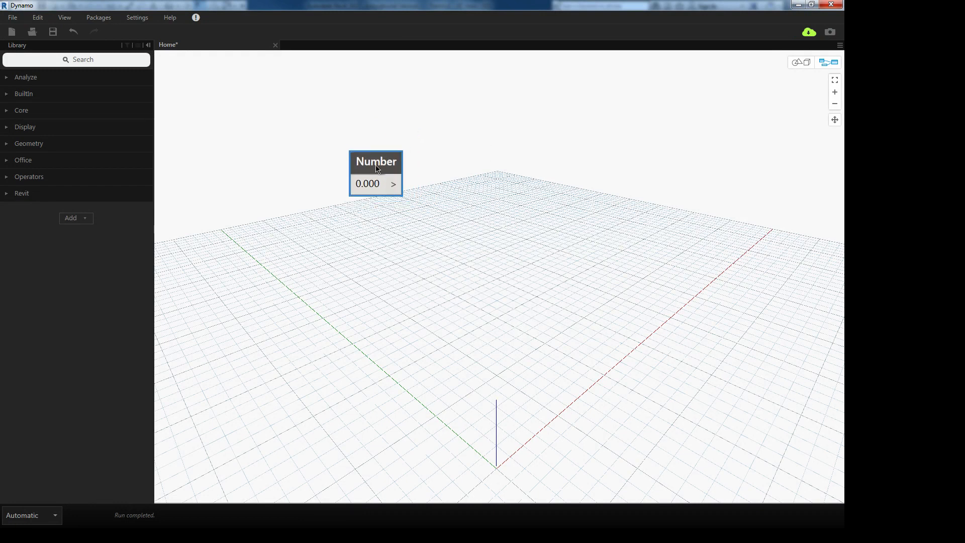
# Rename the Number node to "X value" and shift it slightly farther up and toward the Library
pyautogui.scroll(1, 376, 165)
pyautogui.scroll(2, 378, 168)
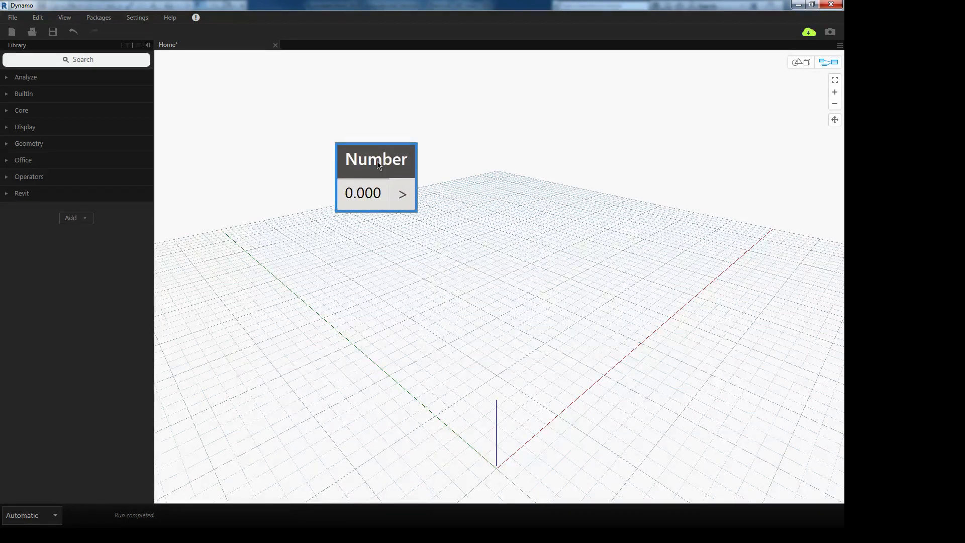
pyautogui.doubleClick(379, 162)
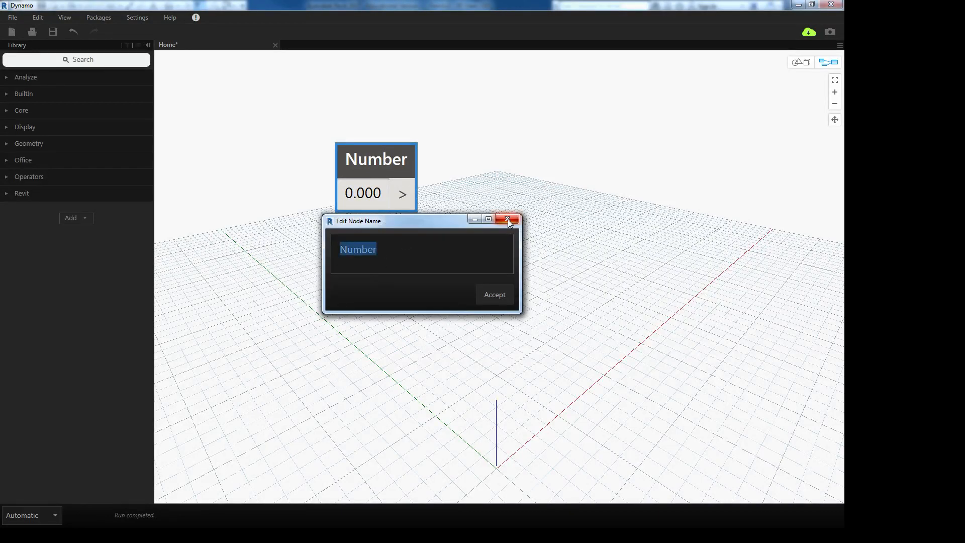
pyautogui.write('X value')
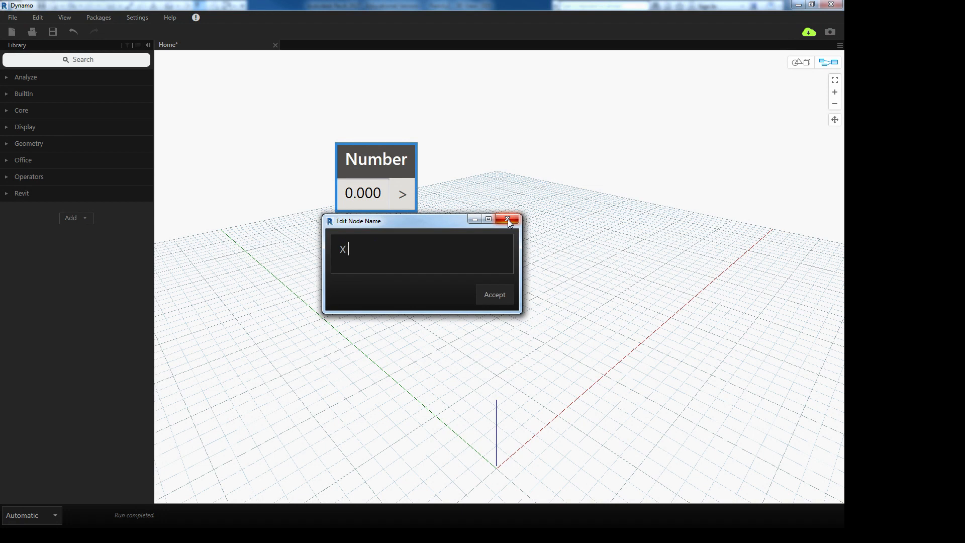
pyautogui.click(495, 294)
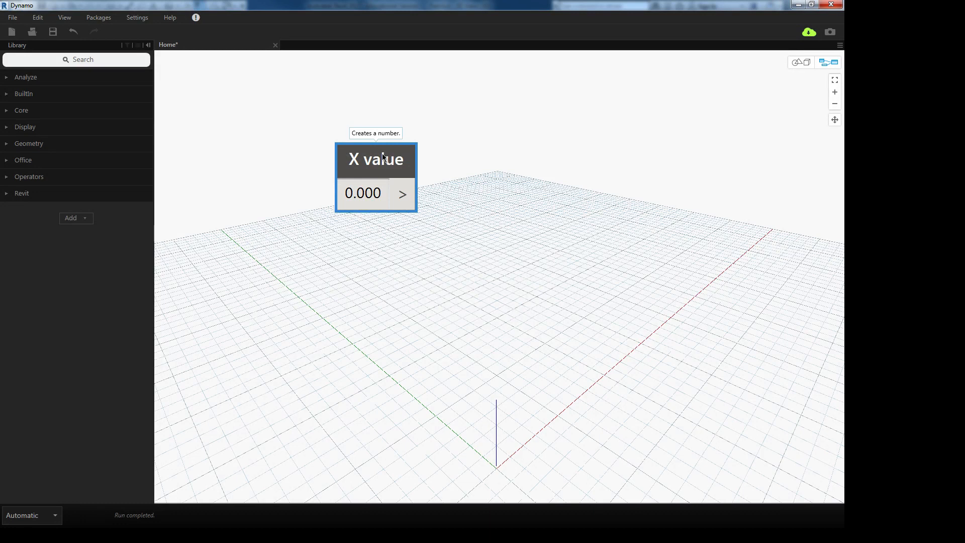
pyautogui.moveTo(383, 157); pyautogui.dragTo(363, 133)
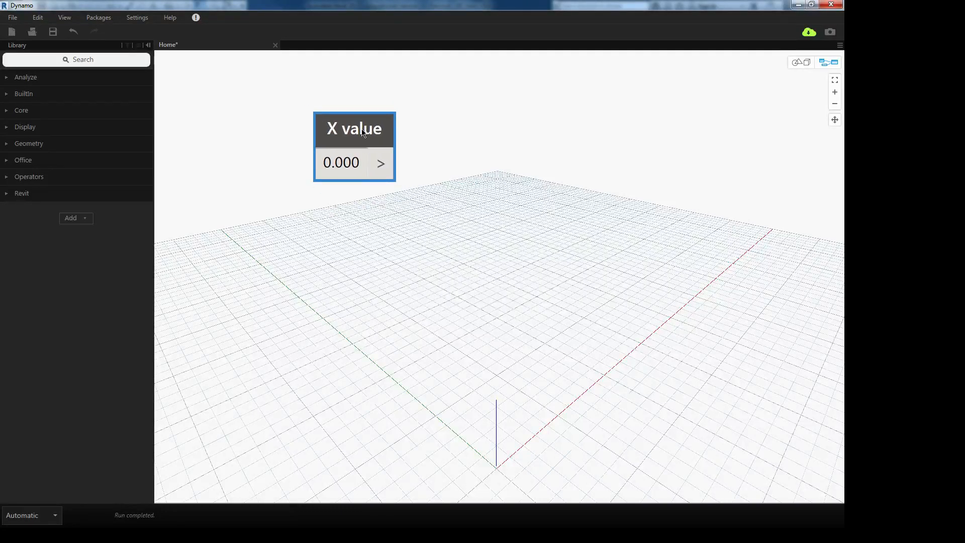
pyautogui.rightClick(364, 134)
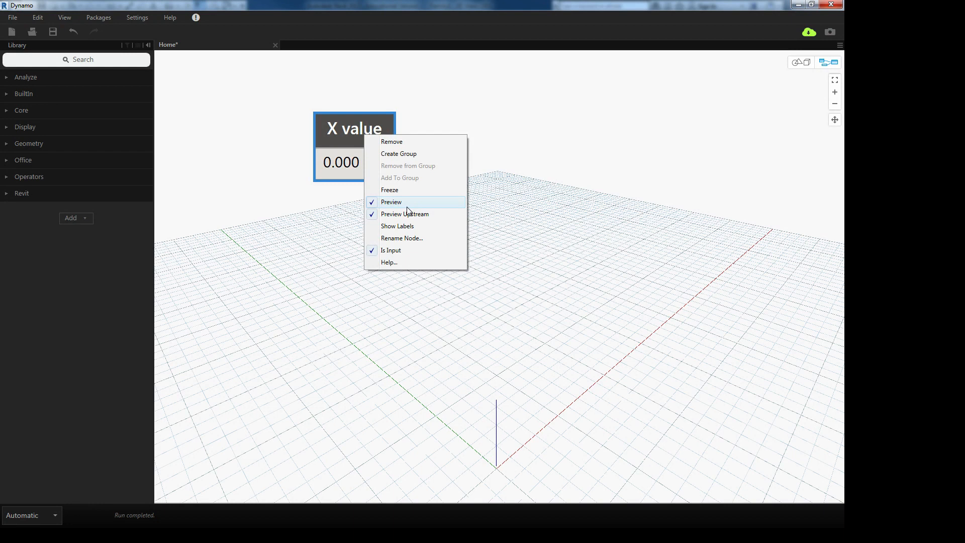
pyautogui.click(351, 123)
pyautogui.moveTo(351, 132); pyautogui.dragTo(342, 122)
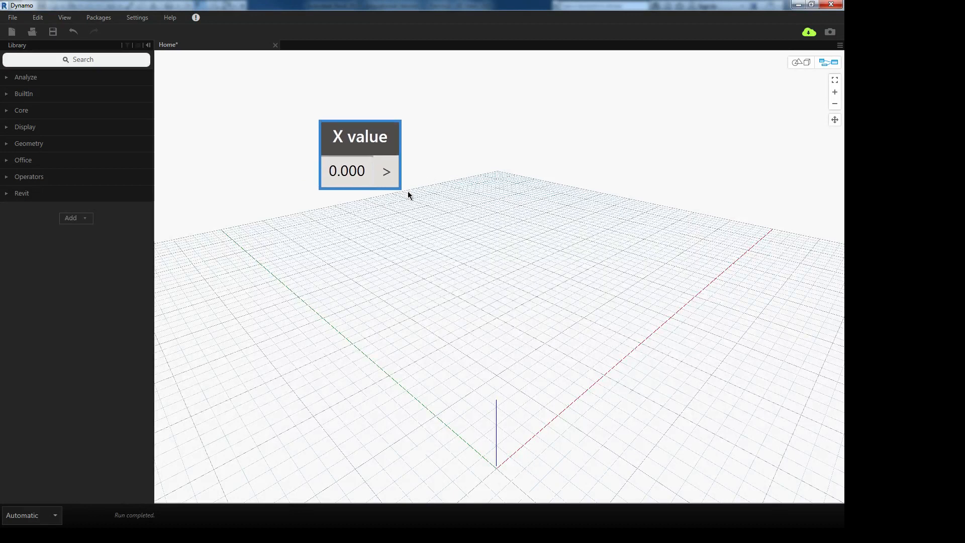
# Add a Point.ByCoordinates node and place it below and to the right of the X value node
pyautogui.scroll(-3, 427, 201)
pyautogui.rightClick(453, 207)
pyautogui.write('point')
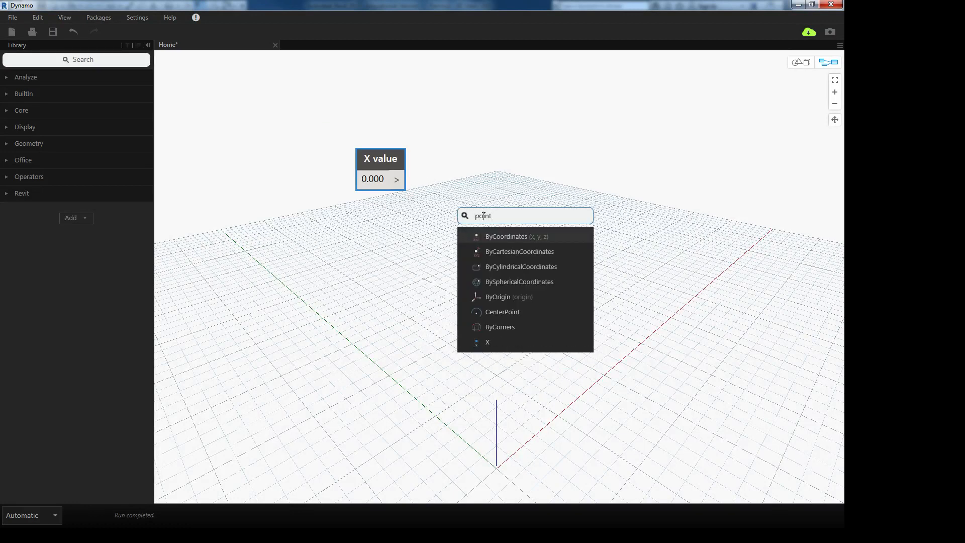
pyautogui.click(504, 242)
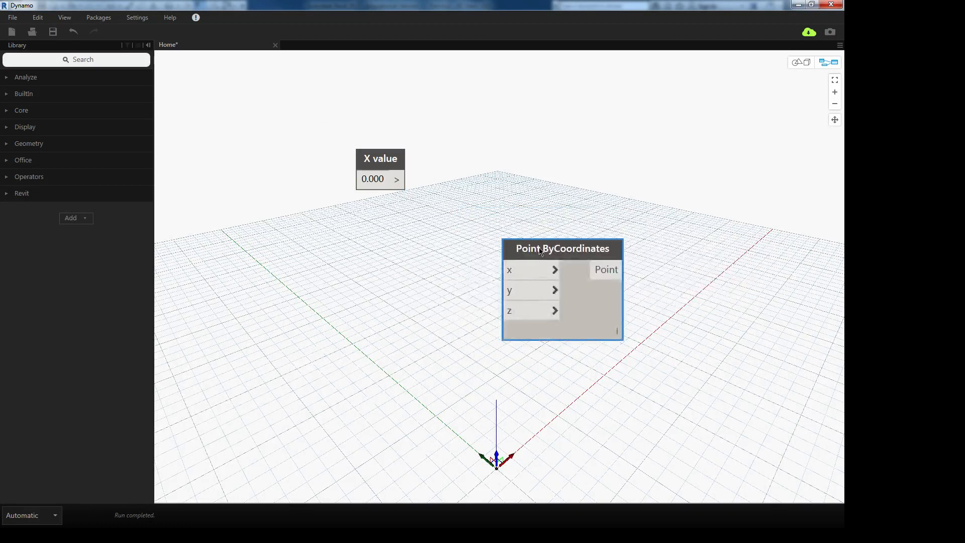
pyautogui.moveTo(504, 241); pyautogui.dragTo(467, 204)
# Move the X value node farther from Point.ByCoordinates and wire its output to the x input
pyautogui.moveTo(391, 161); pyautogui.dragTo(341, 141)
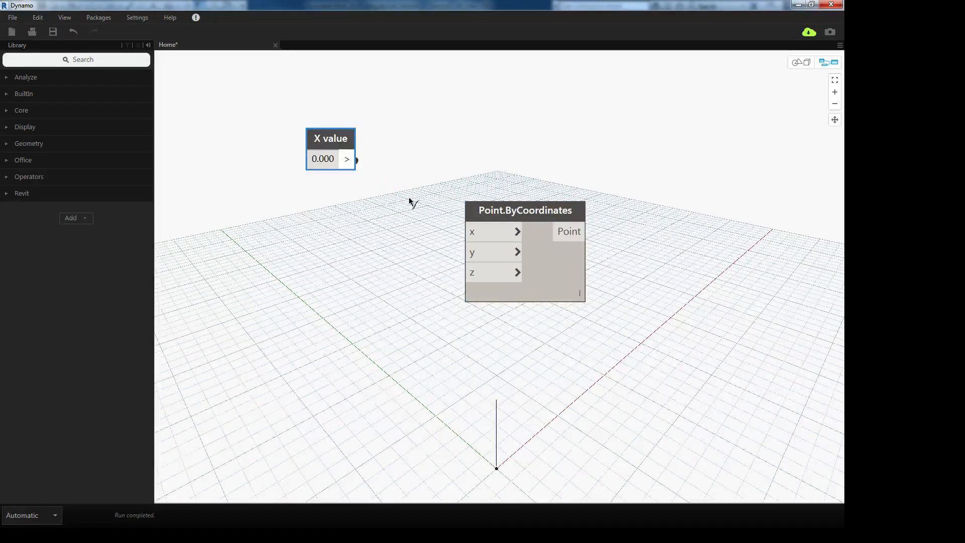
pyautogui.click(347, 158)
pyautogui.click(468, 232)
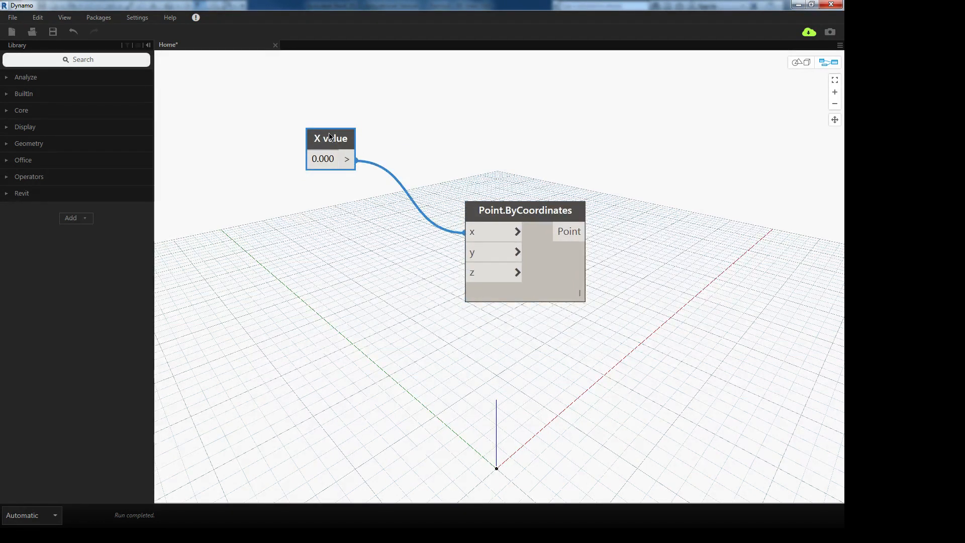
# Duplicate the X value node, place the copy below the original, and wire it to the y input of Point.ByCoordinates
pyautogui.hotkey('ctrl', 'c')
pyautogui.hotkey('ctrl', 'v')
pyautogui.moveTo(397, 160); pyautogui.dragTo(305, 203)
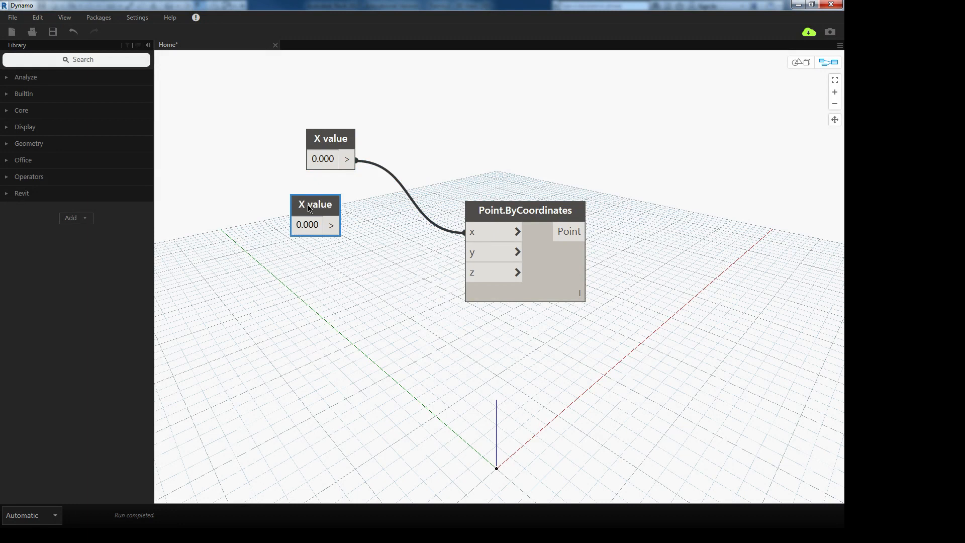
pyautogui.click(338, 230)
pyautogui.click(461, 253)
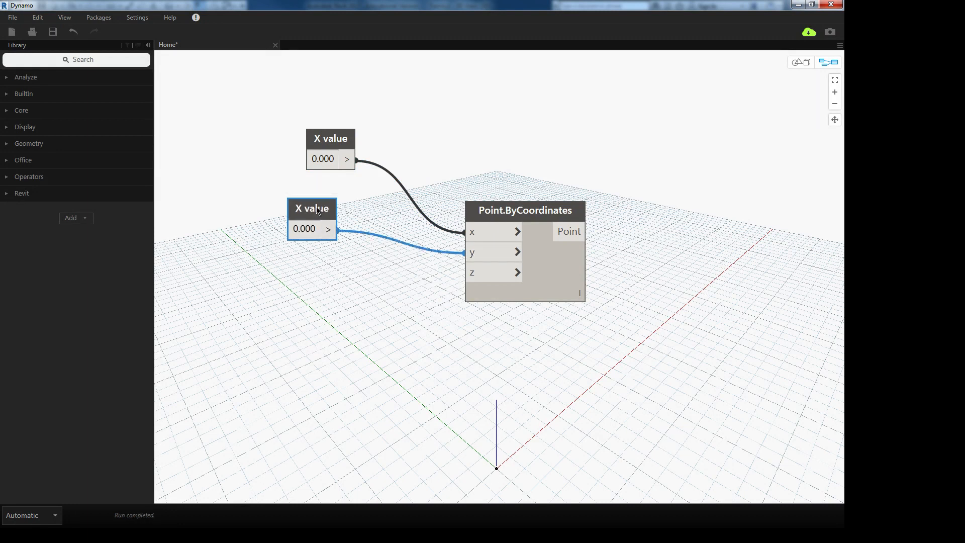
# Paste a third X value node below the other two and wire it to the z input of Point.ByCoordinates
pyautogui.hotkey('ctrl', 'v')
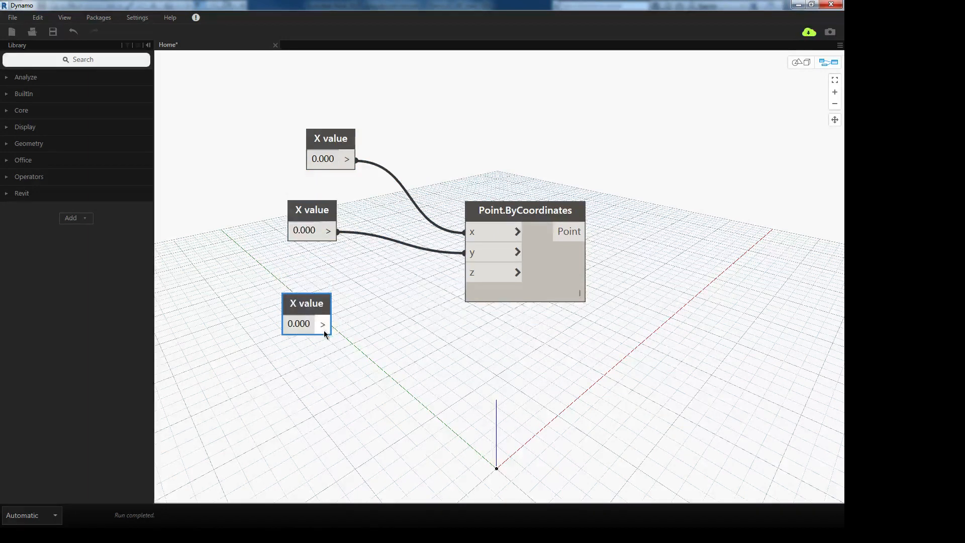
pyautogui.click(332, 324)
pyautogui.click(486, 274)
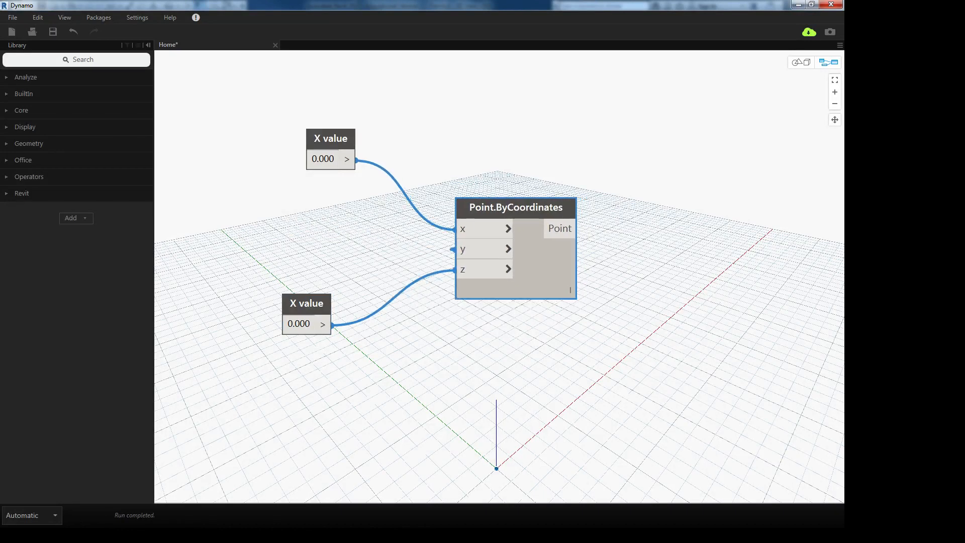
# Rearrange the nodes so the second X value sits between the other two and Point.ByCoordinates stands to their right
pyautogui.click(467, 349)
pyautogui.moveTo(495, 207); pyautogui.dragTo(548, 337)
pyautogui.moveTo(514, 224); pyautogui.dragTo(339, 224)
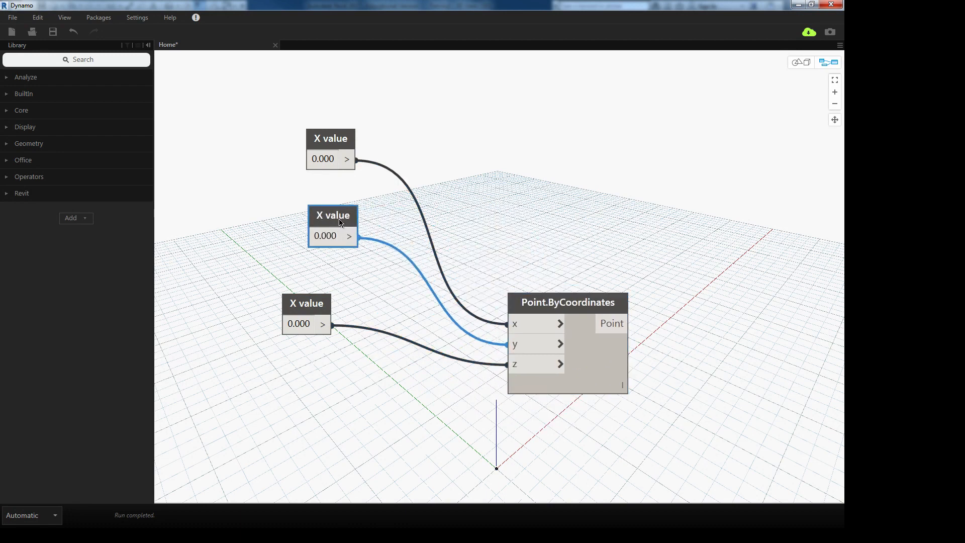
pyautogui.moveTo(522, 303)
pyautogui.moveTo(558, 302); pyautogui.dragTo(507, 200)
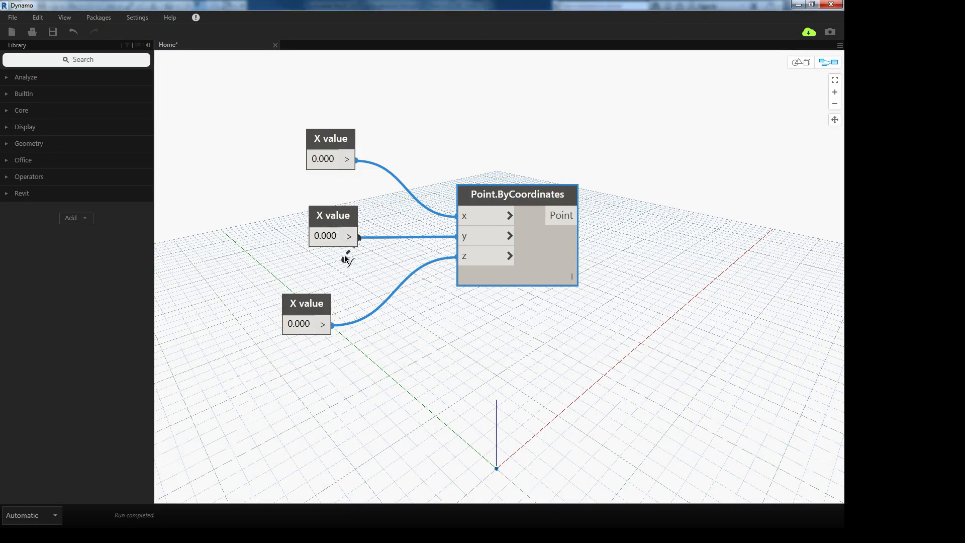
# Disconnect the middle X value node from the y input of Point.ByCoordinates and move it slightly to the left
pyautogui.click(359, 237)
pyautogui.click(398, 251)
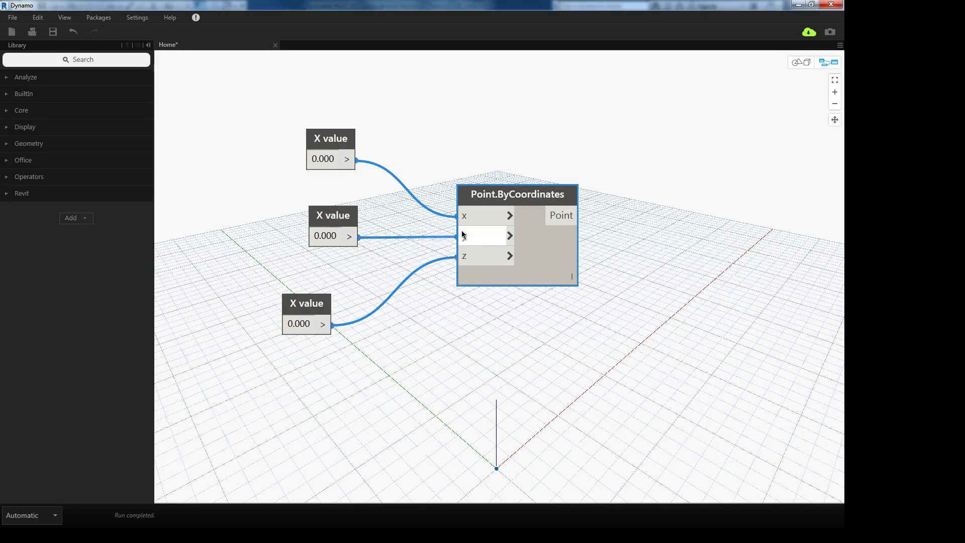
pyautogui.click(468, 240)
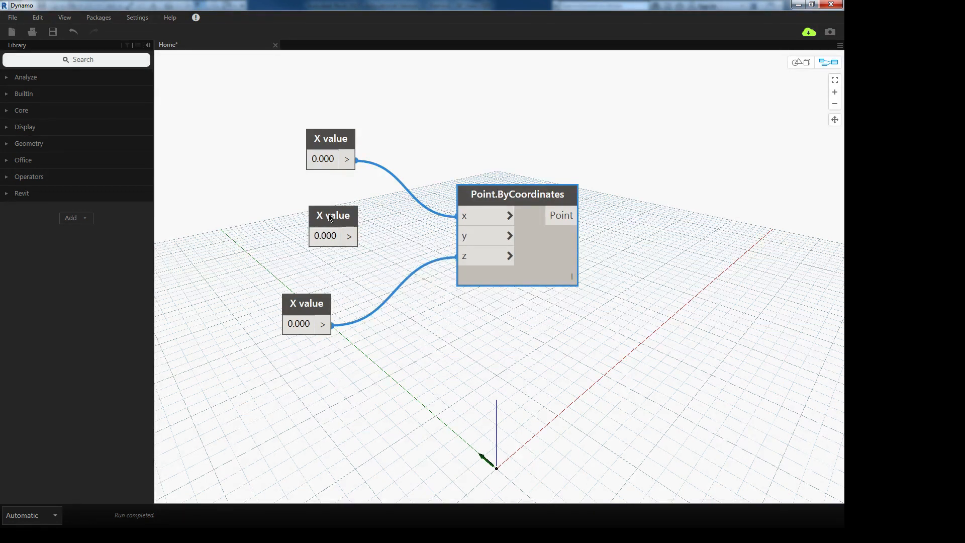
pyautogui.moveTo(332, 219); pyautogui.dragTo(303, 211)
# Reconnect the middle X value node to the y input, and remove the wire again
pyautogui.click(320, 229)
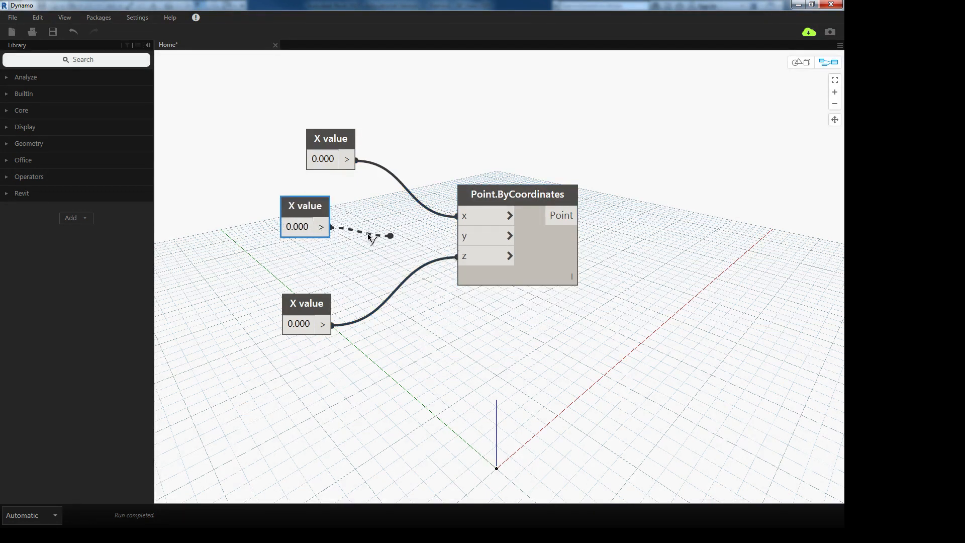
pyautogui.click(466, 237)
pyautogui.click(467, 237)
pyautogui.click(387, 220)
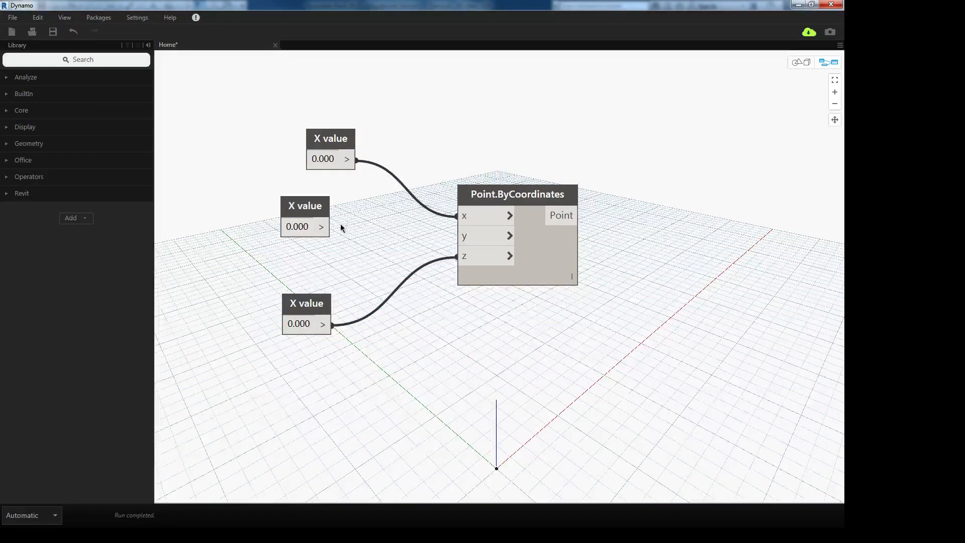
pyautogui.click(322, 228)
pyautogui.click(347, 241)
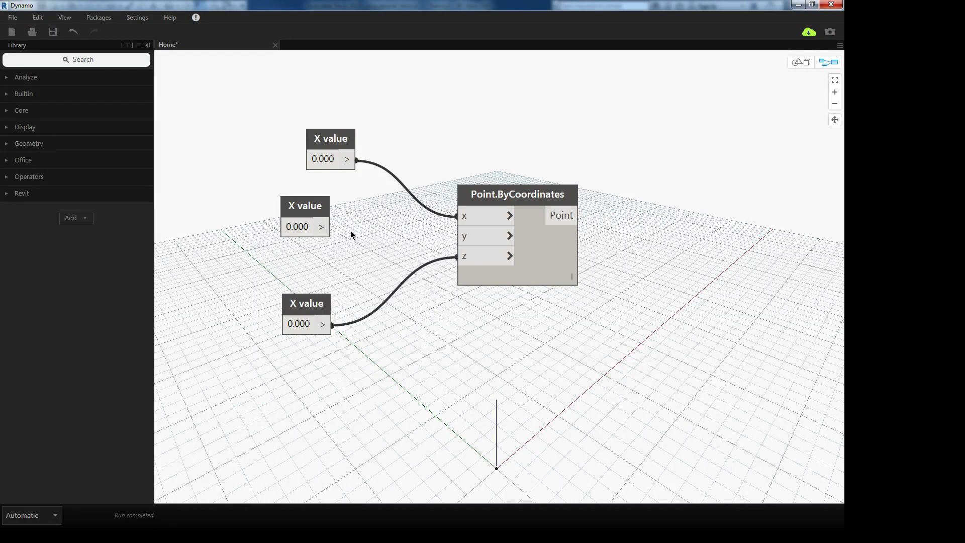
# Wire the uppermost X value node to the y and z inputs of Point.ByCoordinates as well
pyautogui.click(349, 159)
pyautogui.click(463, 237)
pyautogui.click(351, 160)
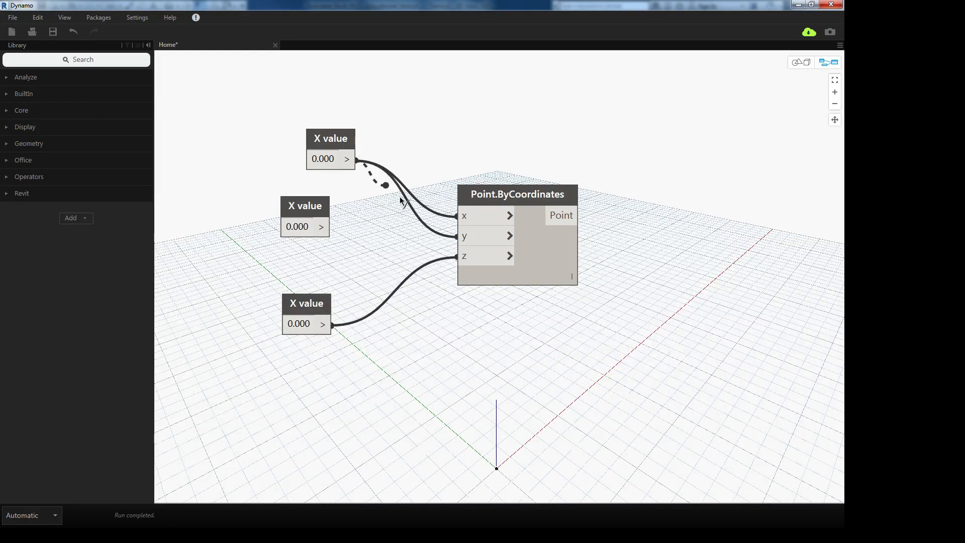
pyautogui.click(462, 259)
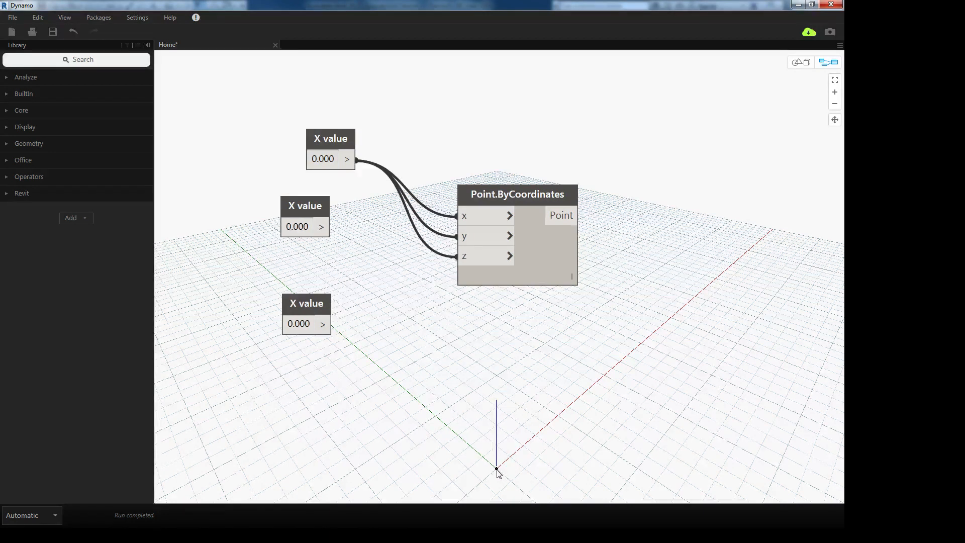
# Set the uppermost X value node to 2
pyautogui.moveTo(328, 157); pyautogui.dragTo(331, 154)
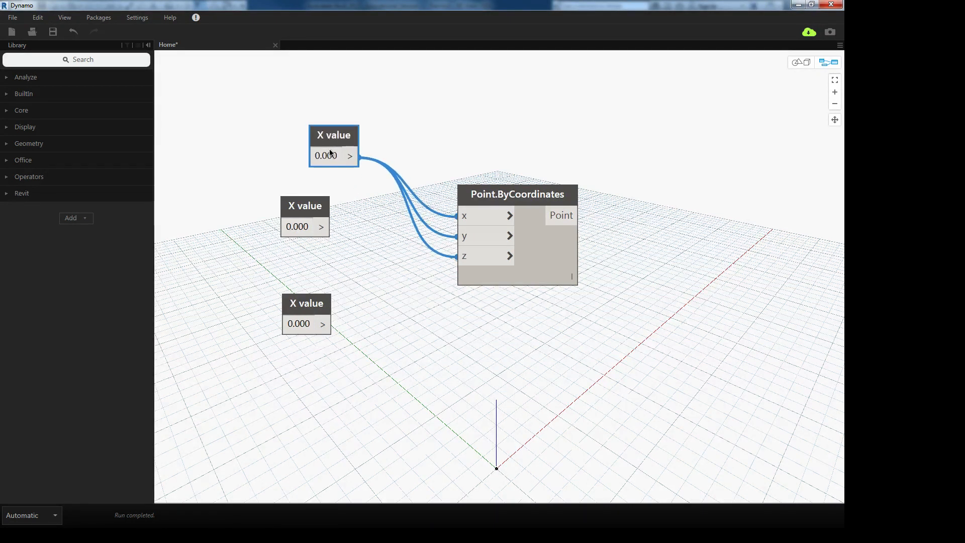
pyautogui.click(338, 156)
pyautogui.write('2')
pyautogui.press('Return')
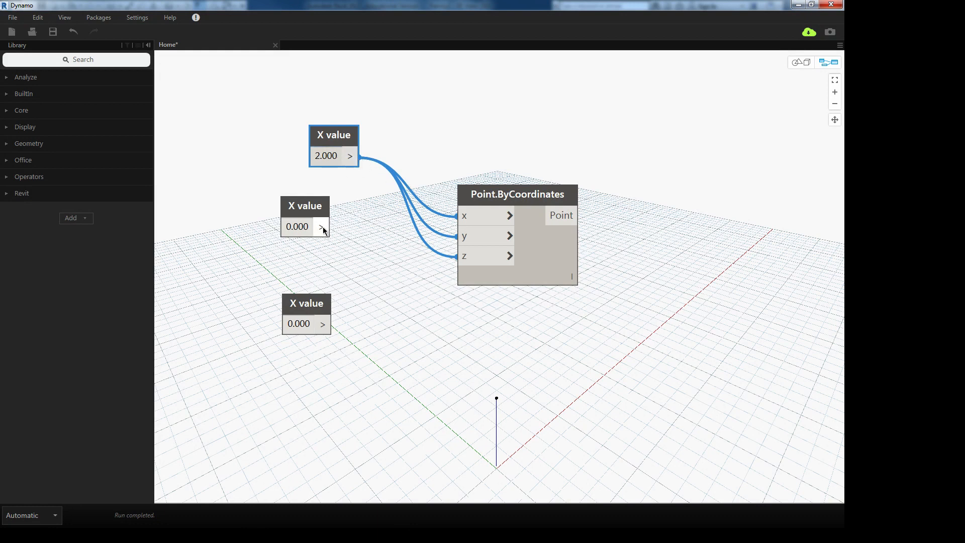
# Replace the z input's wire with one from the middle X value node, and move Point.ByCoordinates up slightly
pyautogui.moveTo(322, 227); pyautogui.dragTo(464, 257)
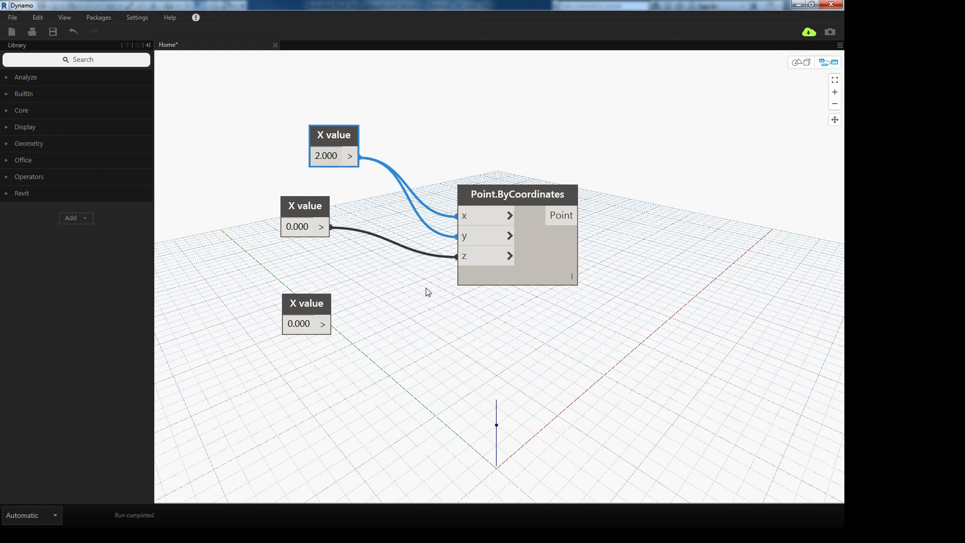
pyautogui.moveTo(350, 156); pyautogui.dragTo(475, 259)
pyautogui.moveTo(322, 227); pyautogui.dragTo(467, 258)
pyautogui.moveTo(477, 190); pyautogui.dragTo(478, 163)
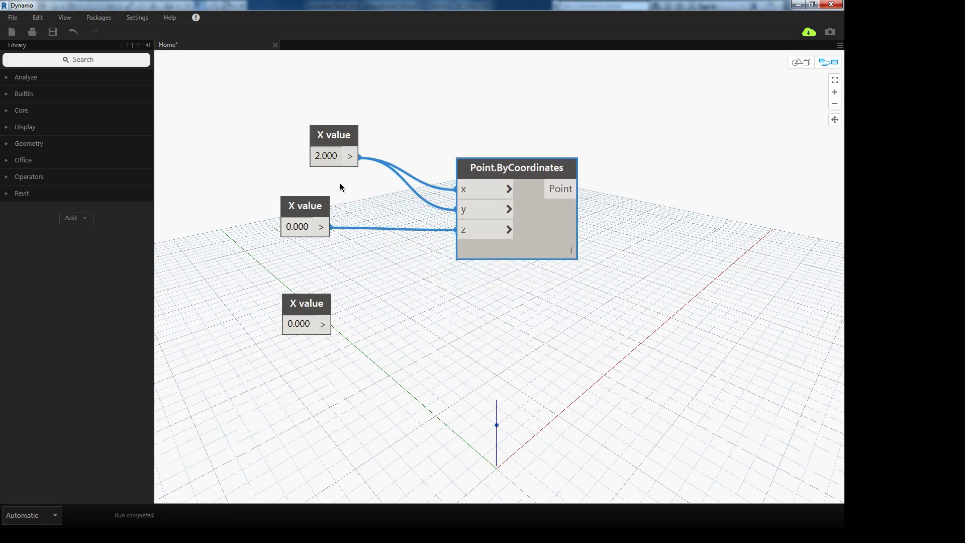
# Wire the middle X value node to the y input and the lowest one to the z input of Point.ByCoordinates
pyautogui.moveTo(323, 228); pyautogui.dragTo(477, 214)
pyautogui.moveTo(324, 324); pyautogui.dragTo(445, 230)
# Set the uppermost X value node to 0 and the lowest X value node to 10
pyautogui.click(320, 157)
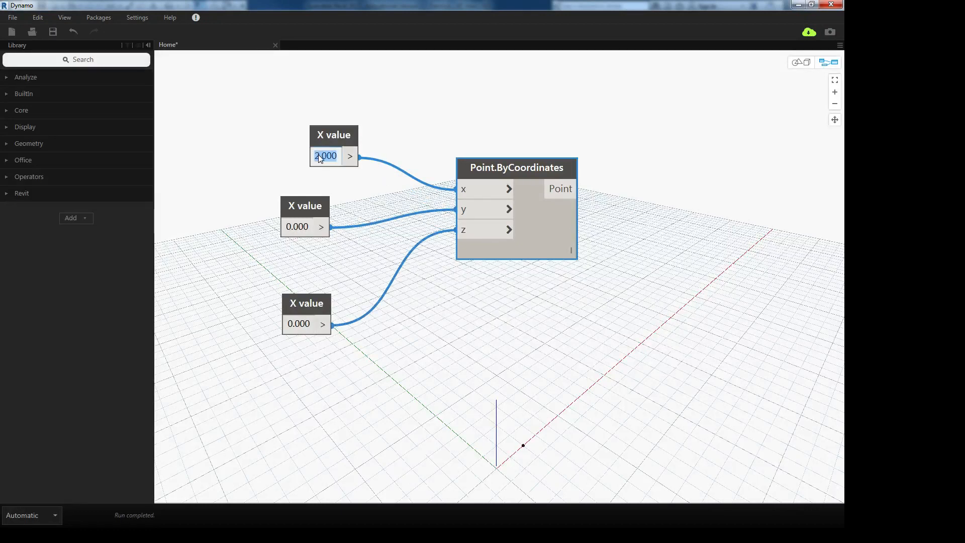
pyautogui.write('0')
pyautogui.click(303, 226)
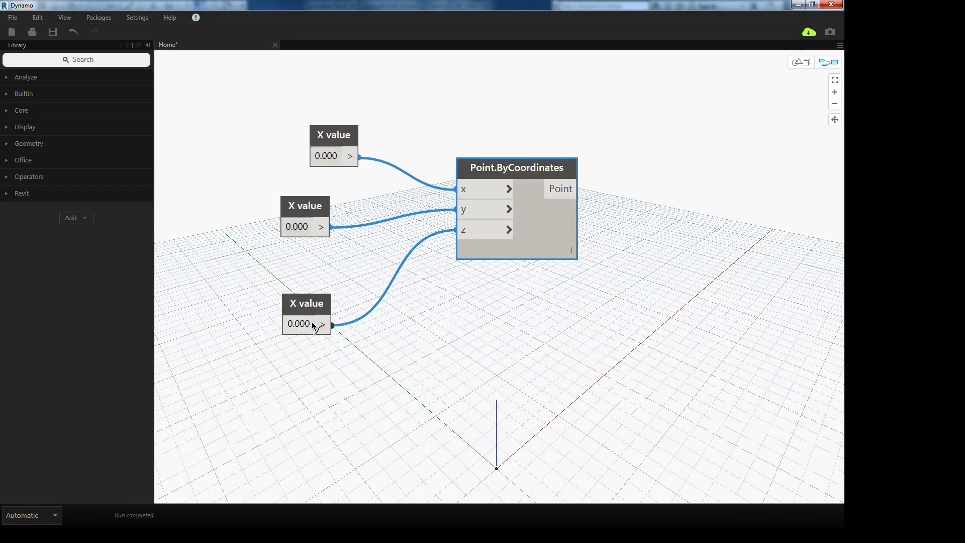
pyautogui.click(297, 324)
pyautogui.write('10')
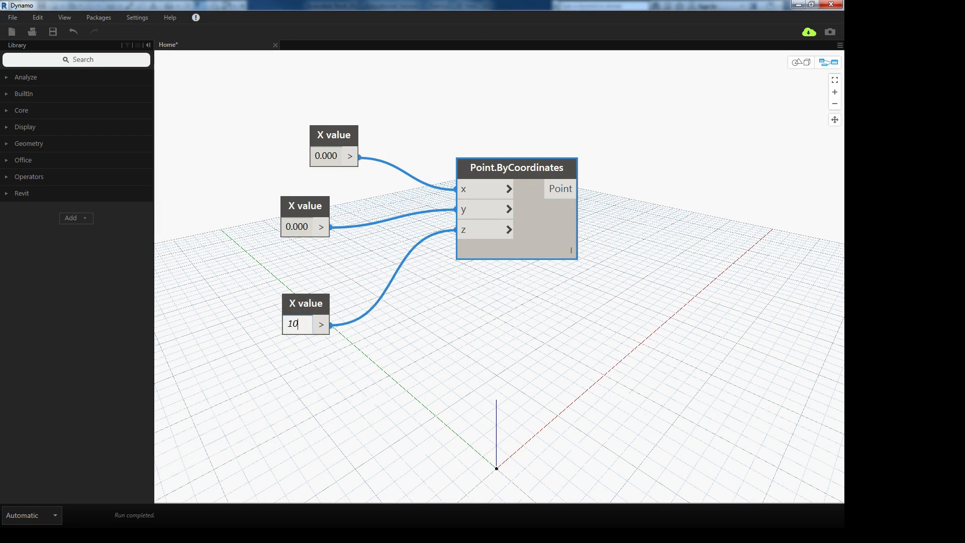
pyautogui.press('Return')
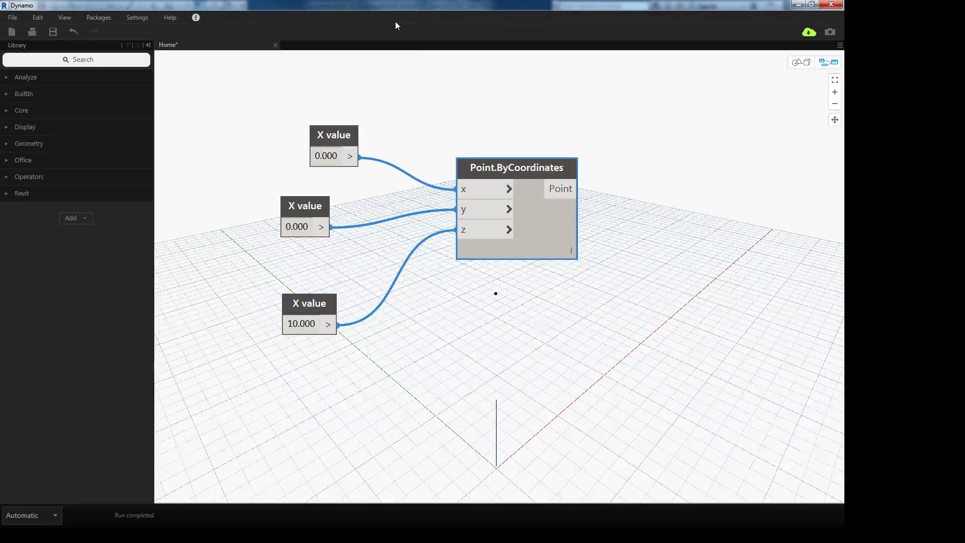
# Resize the Dynamo window into a tall, narrow one beside Revit's 3D view, with the reference plane intersection framed
pyautogui.moveTo(395, 21); pyautogui.dragTo(243, 21)
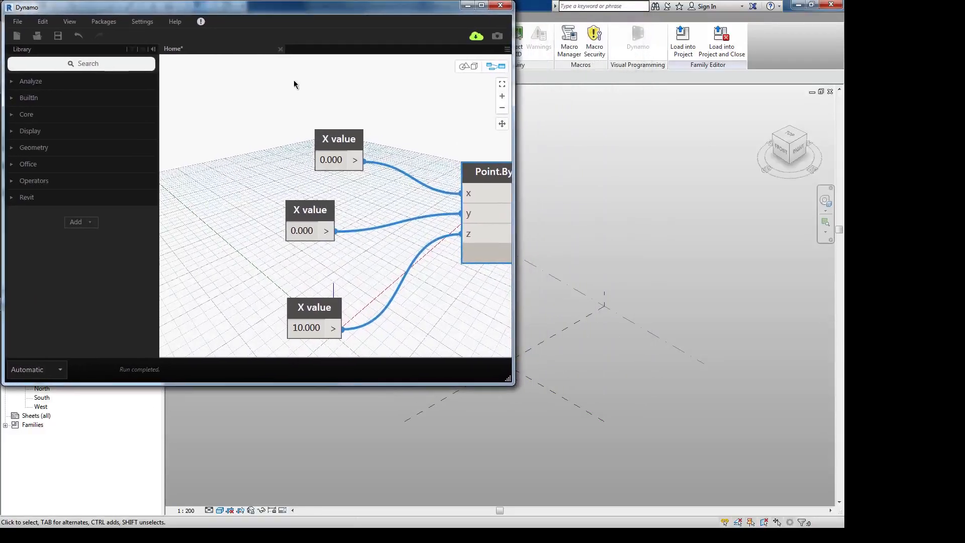
pyautogui.moveTo(509, 383); pyautogui.dragTo(384, 525)
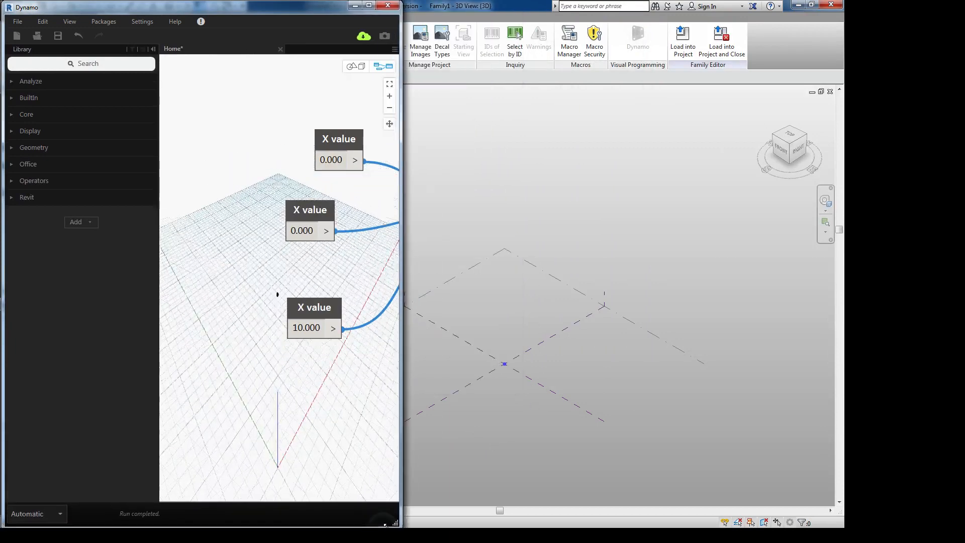
pyautogui.scroll(4, 542, 385)
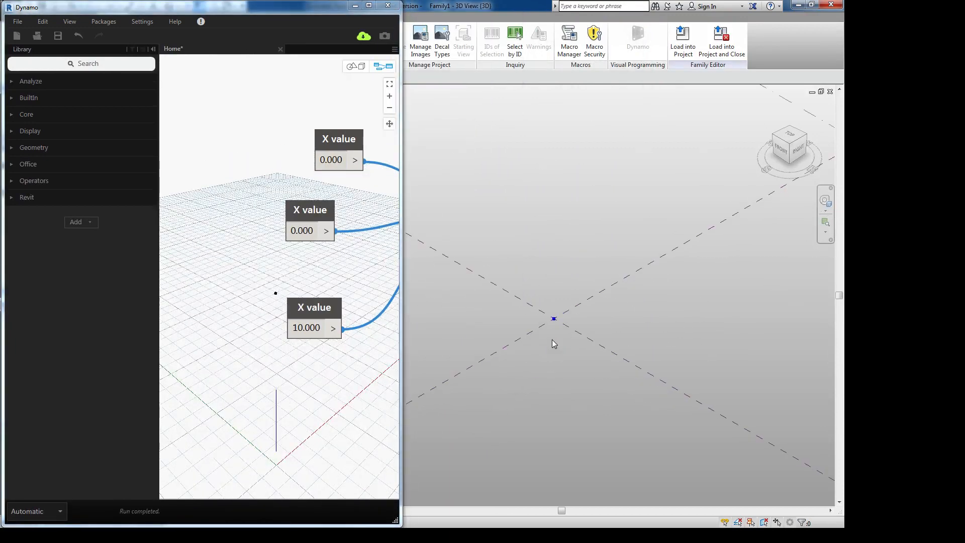
pyautogui.scroll(2, 552, 340)
pyautogui.moveTo(556, 321); pyautogui.dragTo(573, 374, button='middle')
pyautogui.scroll(-3, 575, 359)
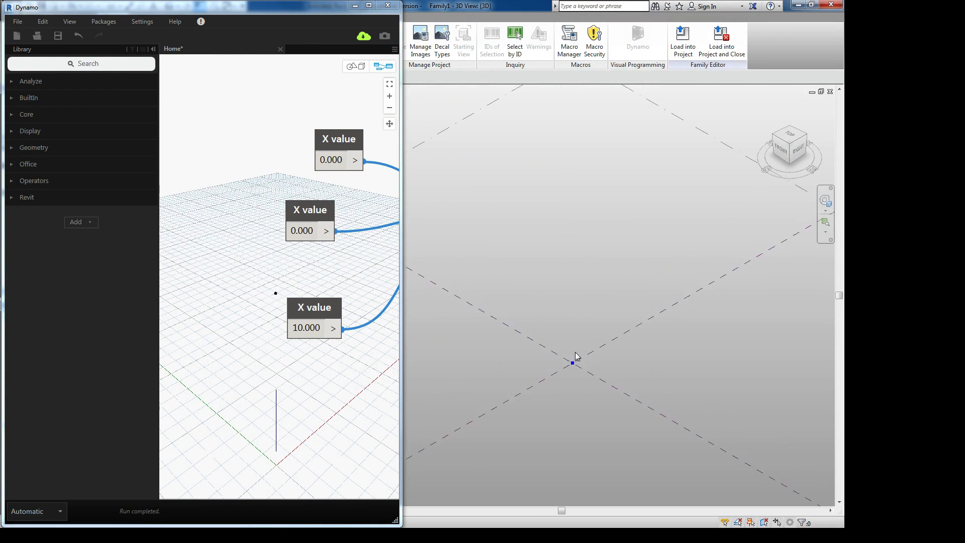
pyautogui.scroll(-2, 551, 351)
pyautogui.moveTo(611, 416); pyautogui.dragTo(637, 403, button='middle')
# Narrow the node library and make room on the canvas beside Point.ByCoordinates
pyautogui.click(351, 248)
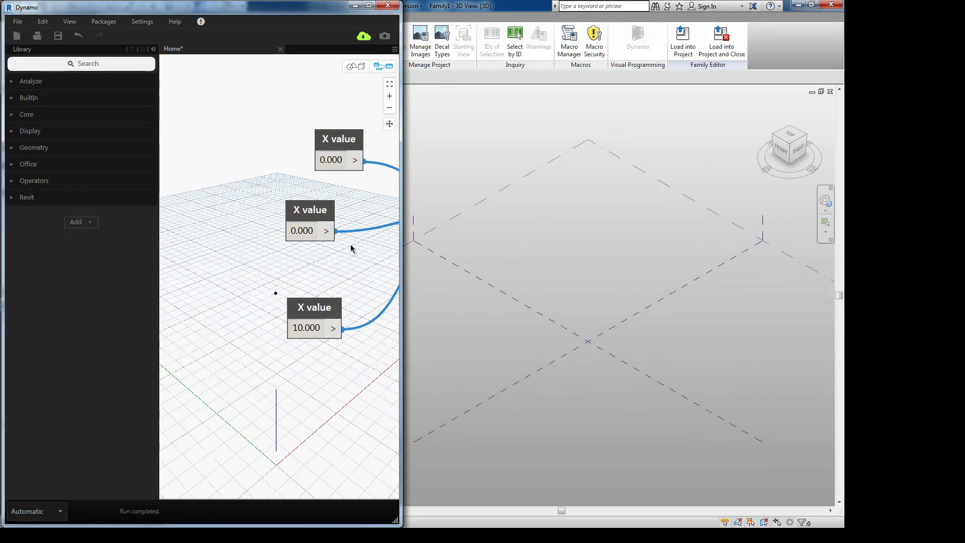
pyautogui.moveTo(350, 245); pyautogui.dragTo(183, 279, button='middle')
pyautogui.scroll(-3, 275, 240)
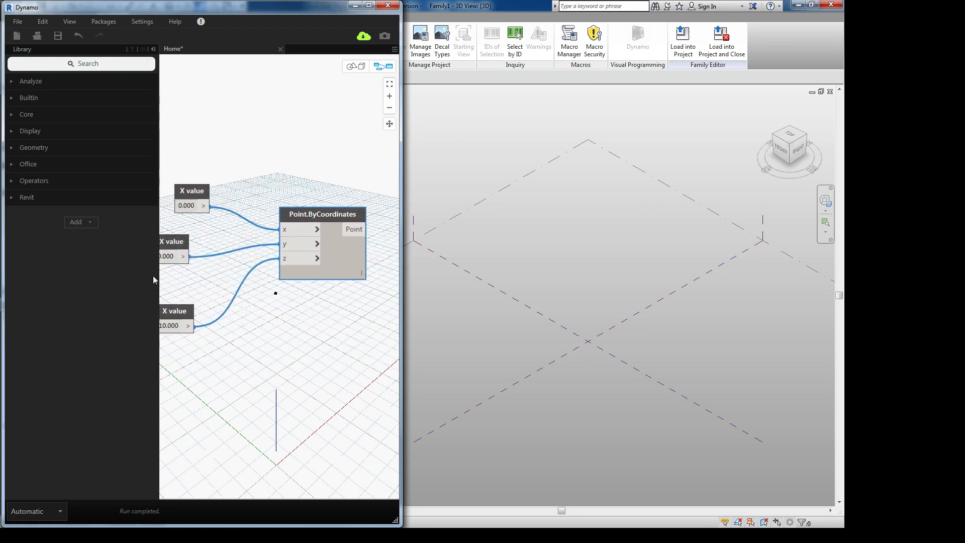
pyautogui.moveTo(158, 279); pyautogui.dragTo(59, 277)
pyautogui.moveTo(165, 278); pyautogui.dragTo(141, 265, button='middle')
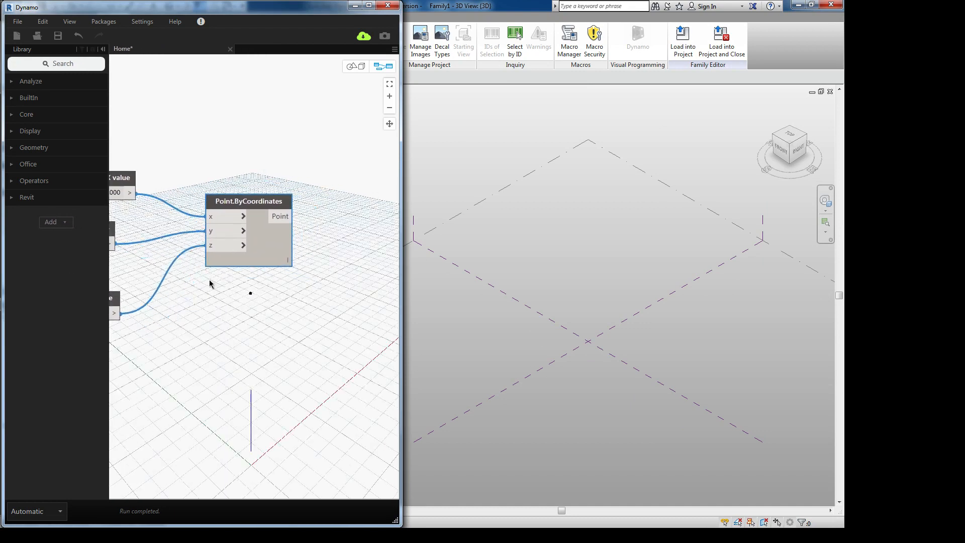
pyautogui.moveTo(255, 291); pyautogui.dragTo(228, 294, button='middle')
pyautogui.rightClick(300, 314)
pyautogui.write('referen')
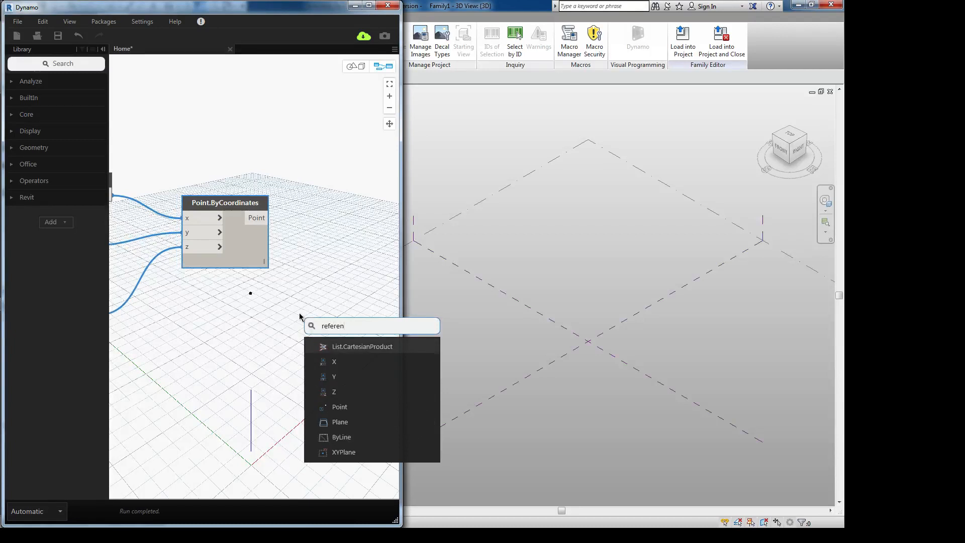
pyautogui.write('ce point')
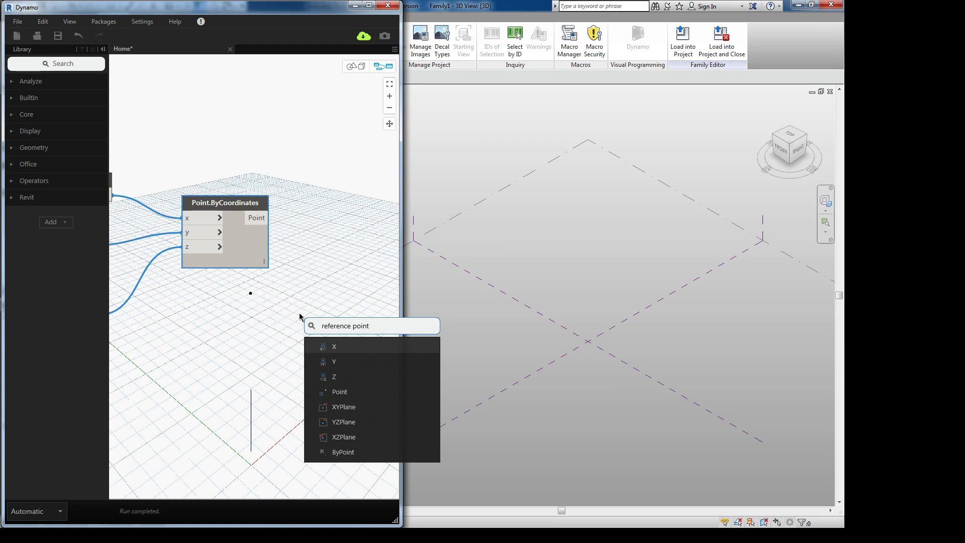
pyautogui.click(347, 392)
pyautogui.moveTo(346, 399); pyautogui.dragTo(213, 328)
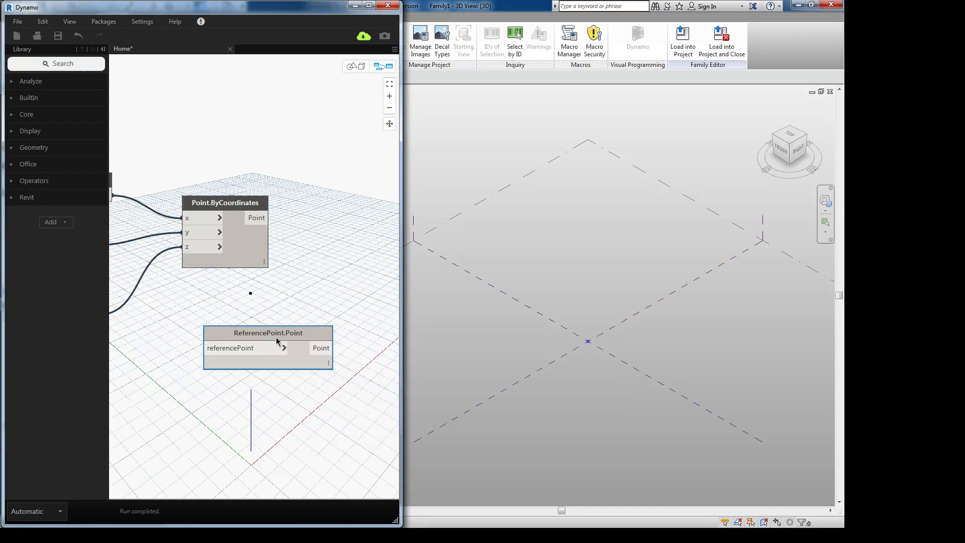
pyautogui.press('Delete')
# Add a ReferencePoint.ByPoint node near Point.ByCoordinates and wire the Point output to its pt input
pyautogui.rightClick(276, 341)
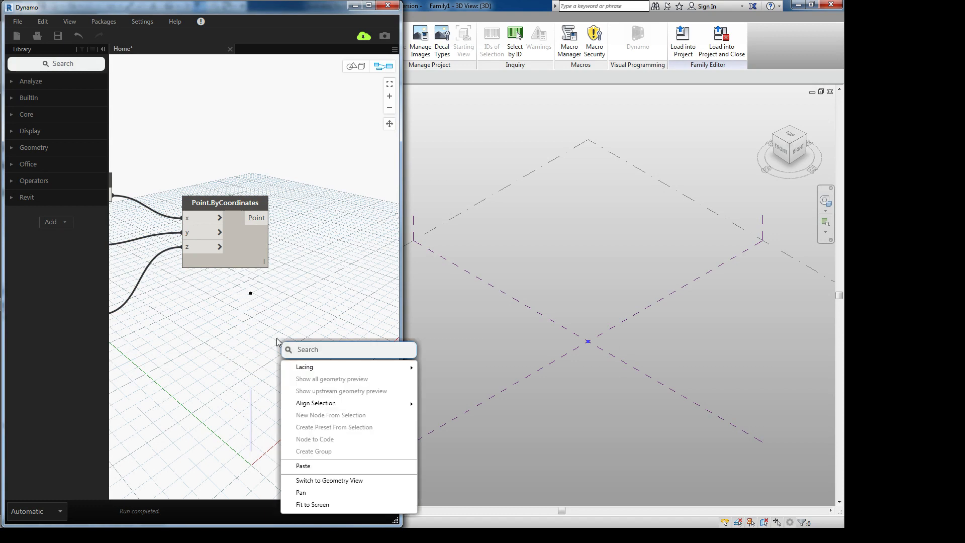
pyautogui.write('reference point')
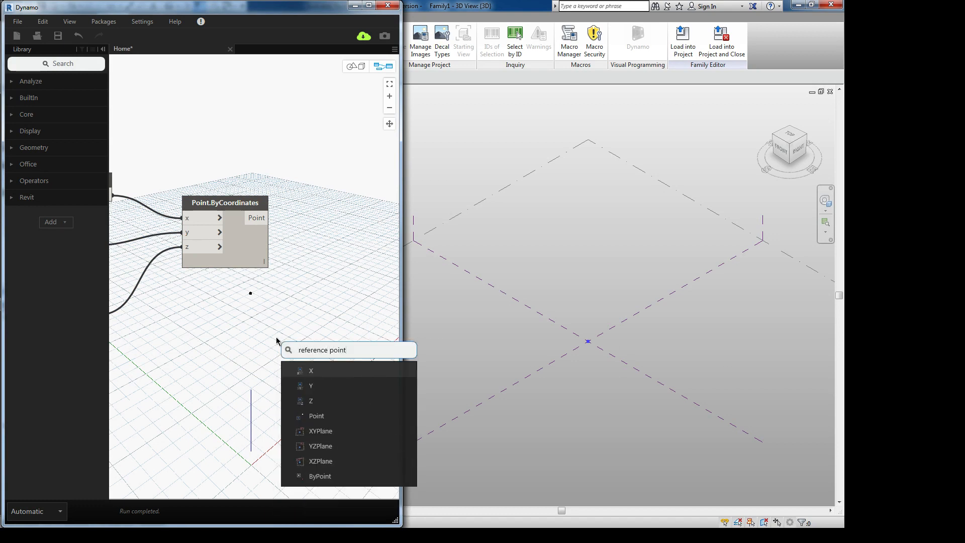
pyautogui.click(320, 475)
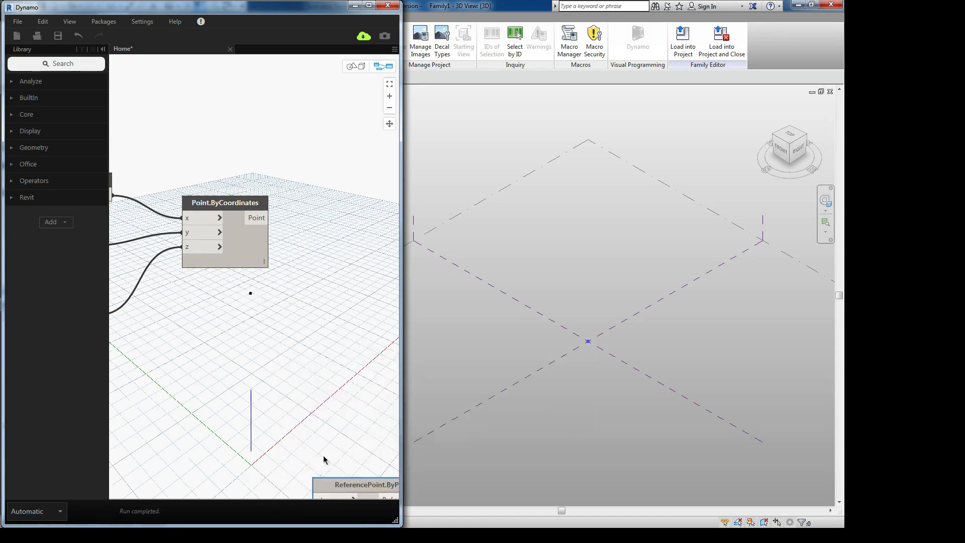
pyautogui.moveTo(339, 485); pyautogui.dragTo(249, 314)
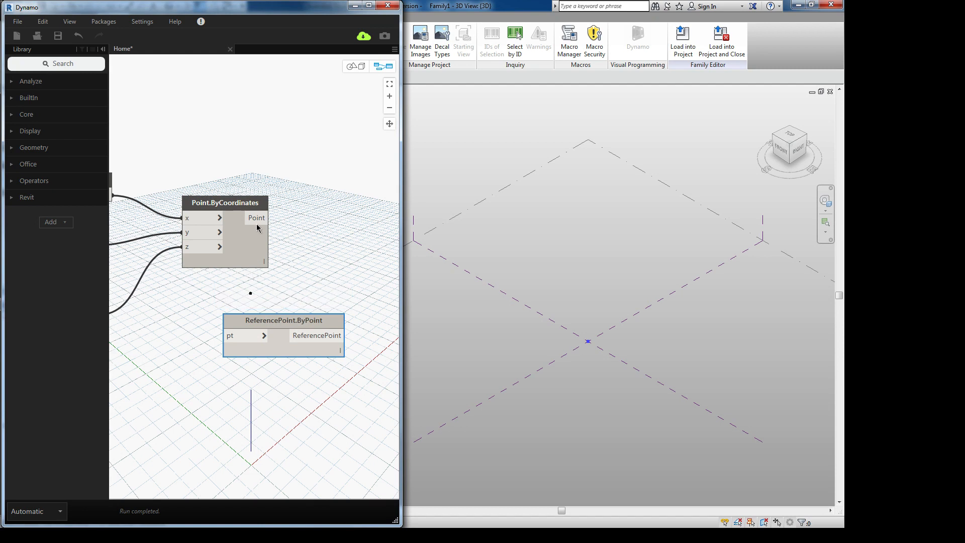
pyautogui.moveTo(257, 219); pyautogui.dragTo(227, 335)
pyautogui.moveTo(280, 320); pyautogui.dragTo(320, 272)
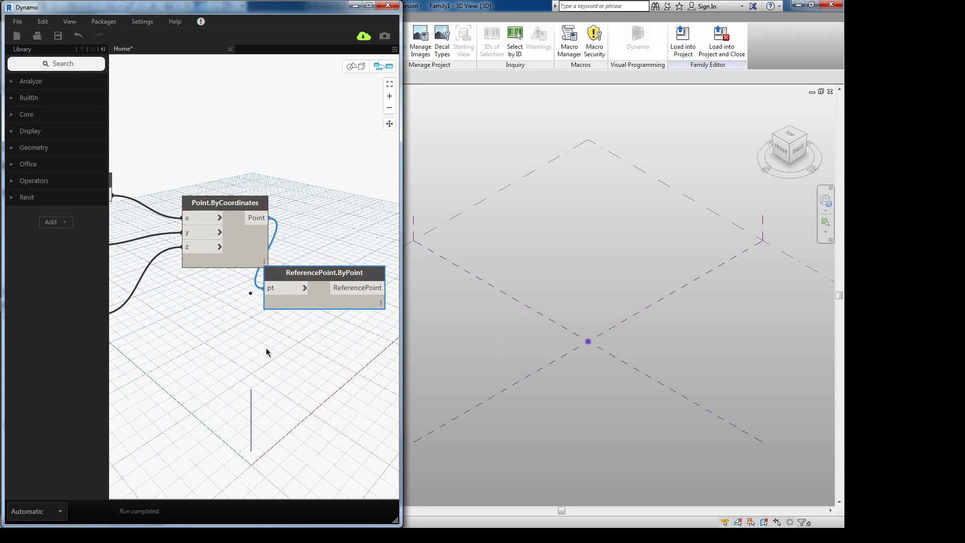
# Add a Number Slider below the X value nodes and wire it to the z input of Point.ByCoordinates
pyautogui.scroll(-2, 306, 343)
pyautogui.moveTo(258, 348)
pyautogui.mouseDown(button='middle')
pyautogui.moveTo(306, 343)
pyautogui.moveTo(248, 338)
pyautogui.moveTo(260, 335)
pyautogui.mouseUp(button='middle')
pyautogui.rightClick(160, 356)
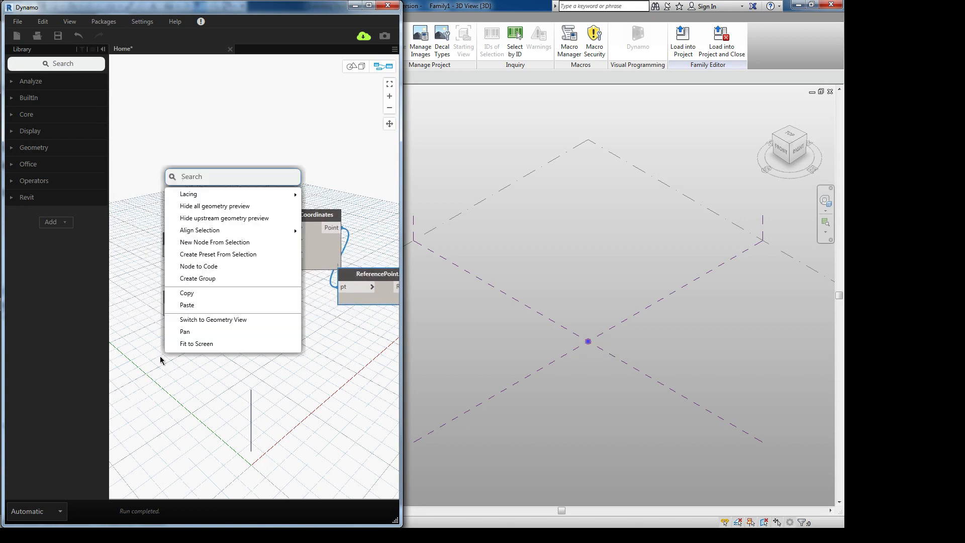
pyautogui.write('slider')
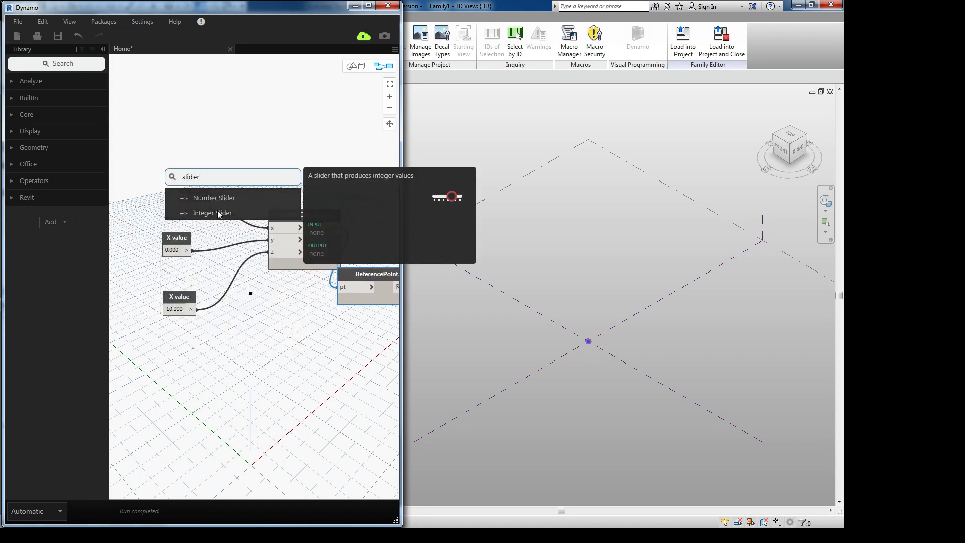
pyautogui.click(215, 198)
pyautogui.moveTo(250, 214); pyautogui.dragTo(176, 344)
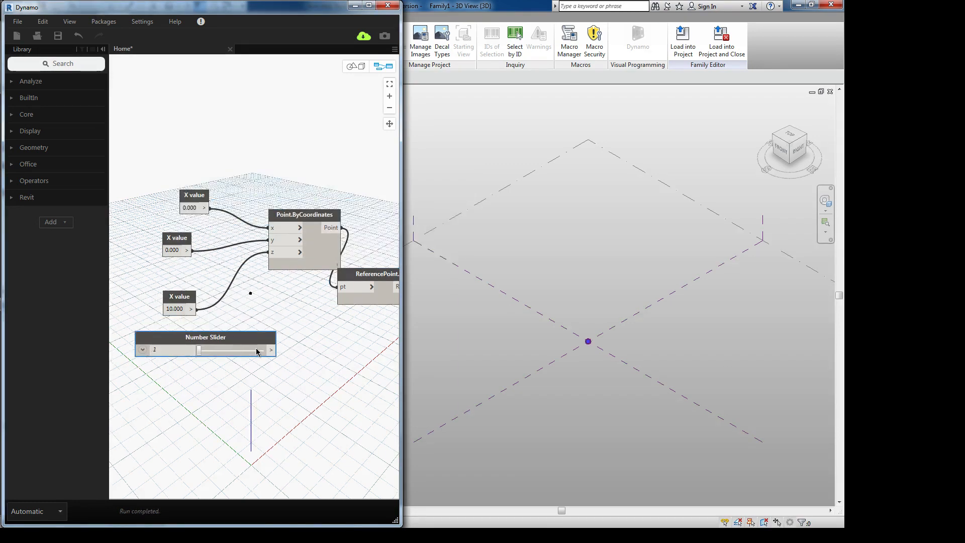
pyautogui.moveTo(271, 349); pyautogui.dragTo(269, 252)
# Set the Number Slider's maximum to 10 and collapse its range settings
pyautogui.click(143, 350)
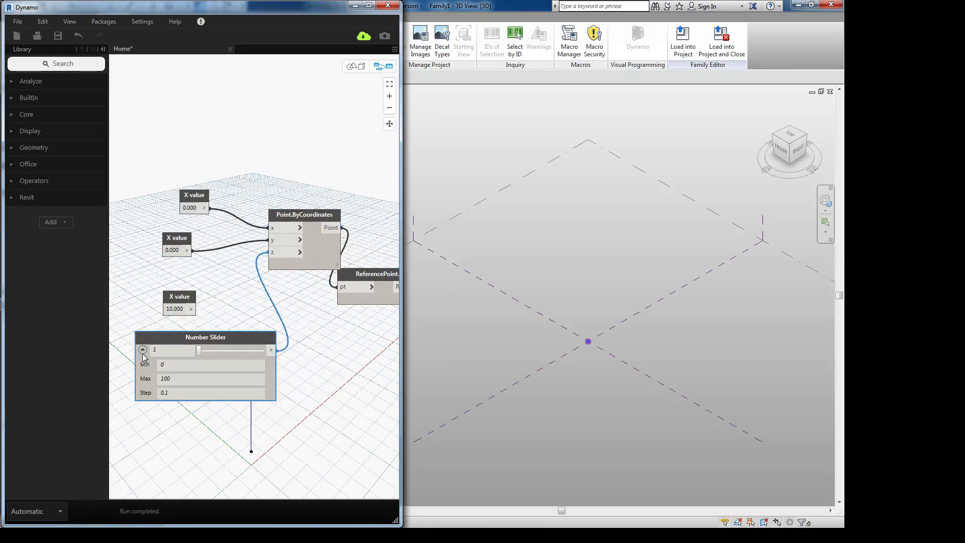
pyautogui.doubleClick(187, 378)
pyautogui.write('10')
pyautogui.press('Return')
pyautogui.click(142, 350)
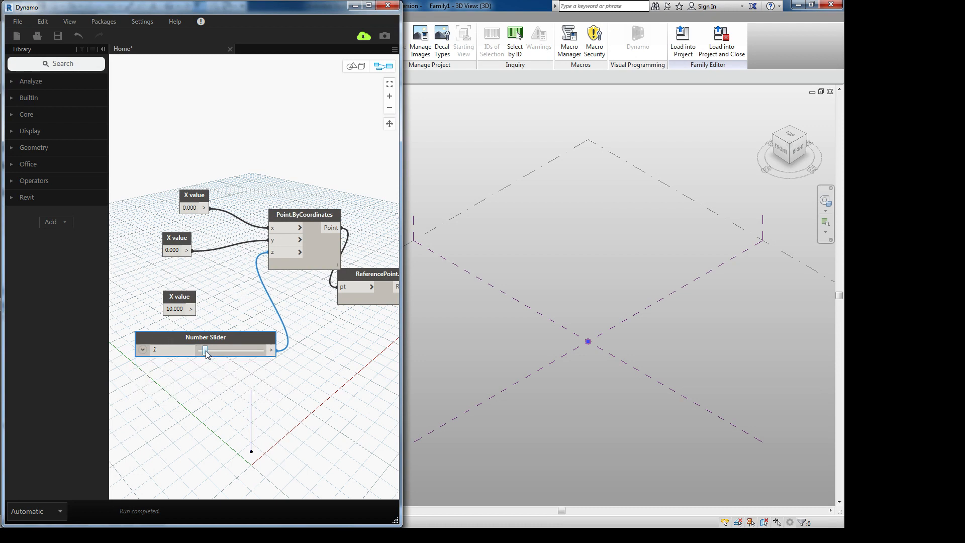
# Vary the Number Slider, ending at 2.5, and observe the reference point in Revit from a low viewing angle
pyautogui.moveTo(214, 352); pyautogui.dragTo(222, 352)
pyautogui.moveTo(288, 460); pyautogui.dragTo(294, 443, button='middle')
pyautogui.moveTo(489, 434); pyautogui.dragTo(511, 398, button='middle')
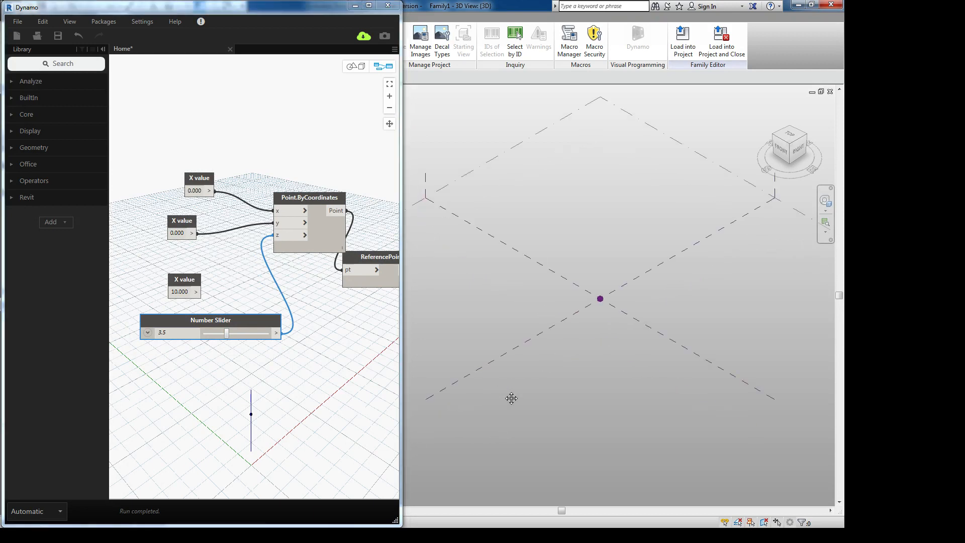
pyautogui.rightClick(521, 375)
pyautogui.press('Escape')
pyautogui.keyDown('shift'); pyautogui.moveTo(597, 353); pyautogui.dragTo(618, 288, button='middle'); pyautogui.keyUp('shift')
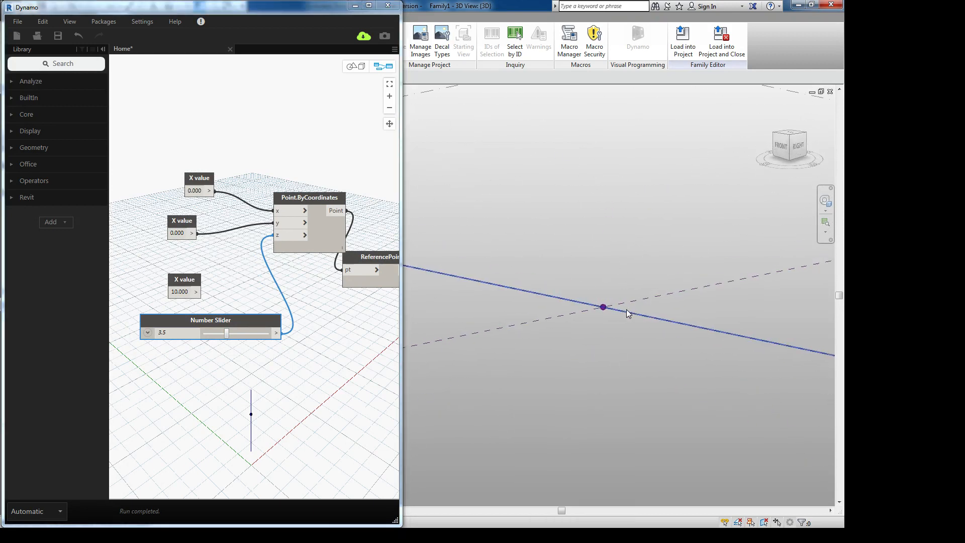
pyautogui.click(380, 359)
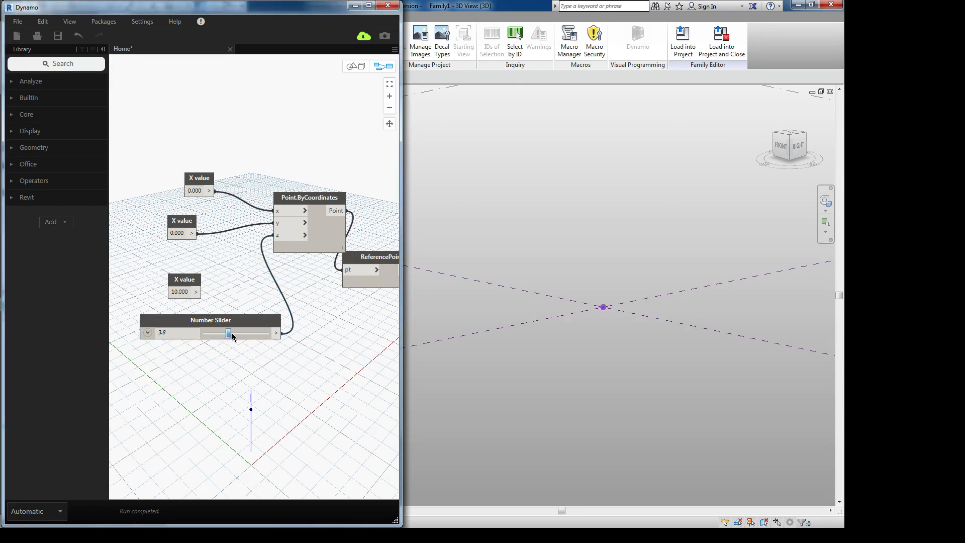
pyautogui.moveTo(233, 336)
pyautogui.mouseDown()
pyautogui.moveTo(241, 338)
pyautogui.moveTo(207, 338)
pyautogui.moveTo(220, 337)
pyautogui.mouseUp()
# Switch the graph's run mode to Manual and inspect the reference point's height above the plane intersection in Revit
pyautogui.click(60, 513)
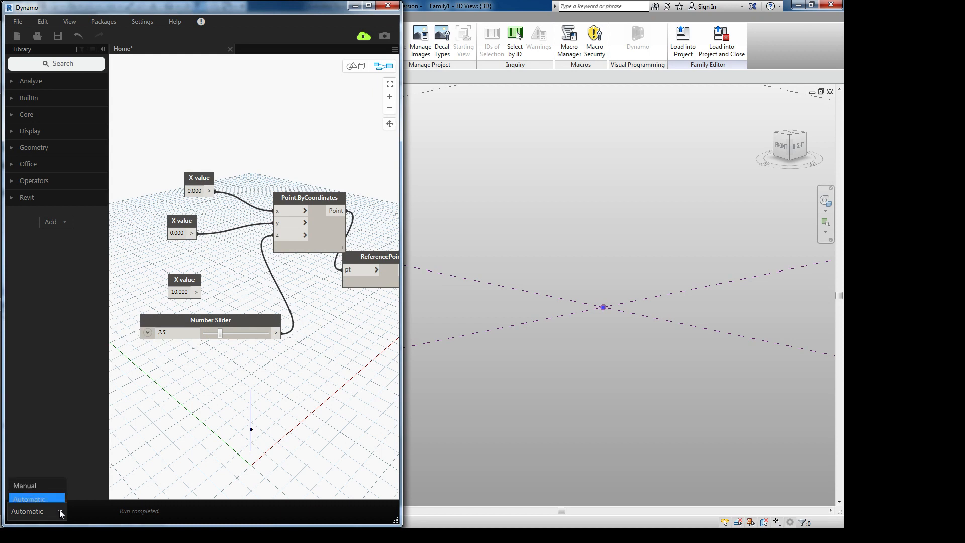
pyautogui.click(50, 465)
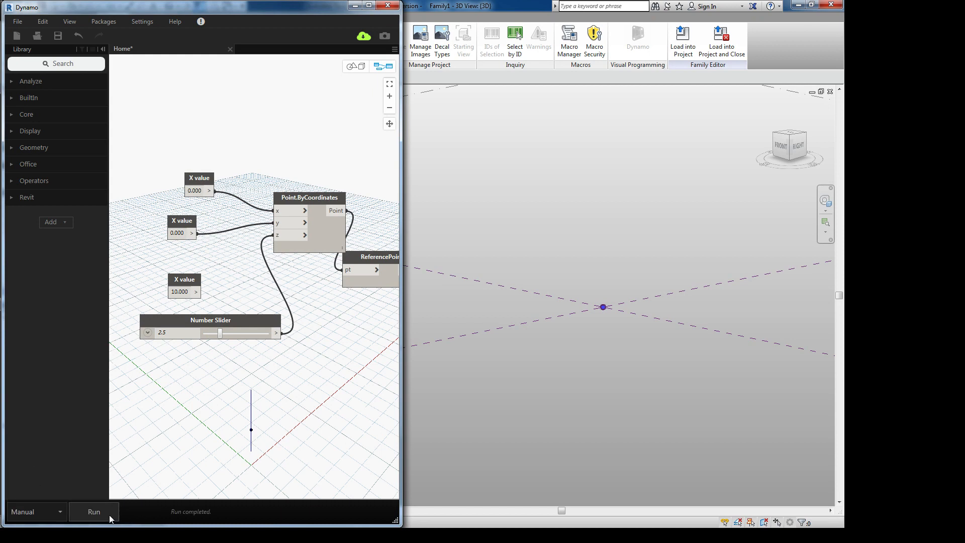
pyautogui.scroll(-6, 533, 330)
pyautogui.moveTo(538, 303); pyautogui.dragTo(601, 307, button='middle')
pyautogui.scroll(5, 535, 330)
pyautogui.scroll(5, 585, 331)
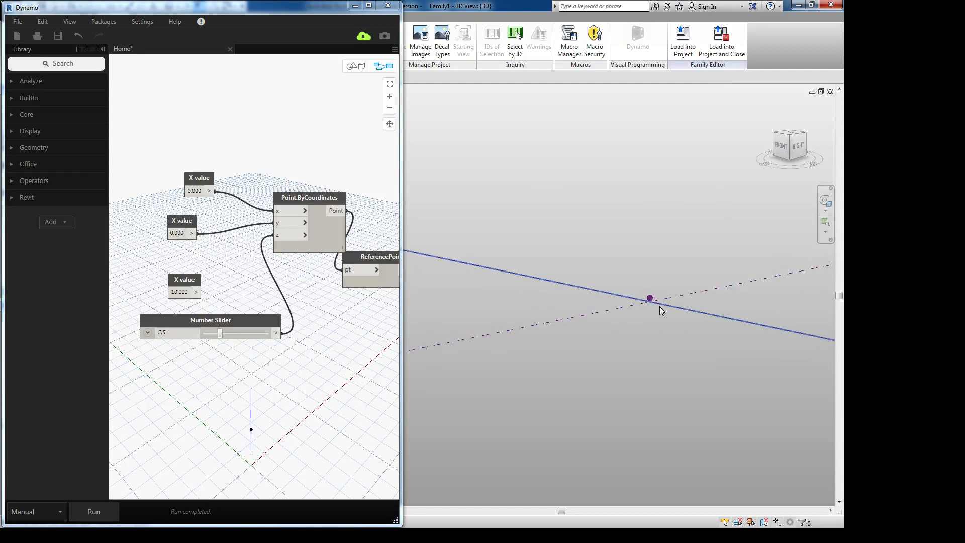
pyautogui.scroll(7, 661, 305)
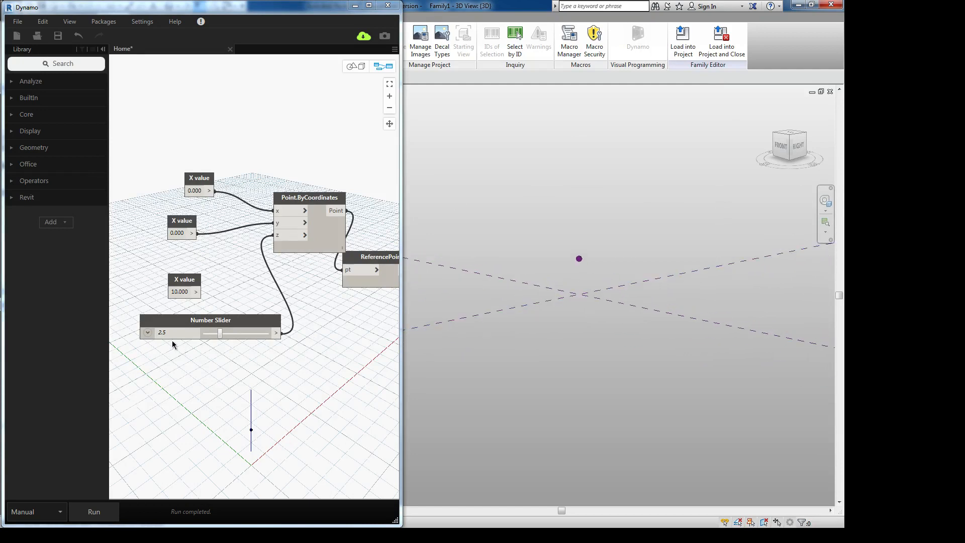
# Set the Number Slider's maximum to 1000 and its step to 10
pyautogui.click(148, 332)
pyautogui.moveTo(179, 362); pyautogui.dragTo(116, 365)
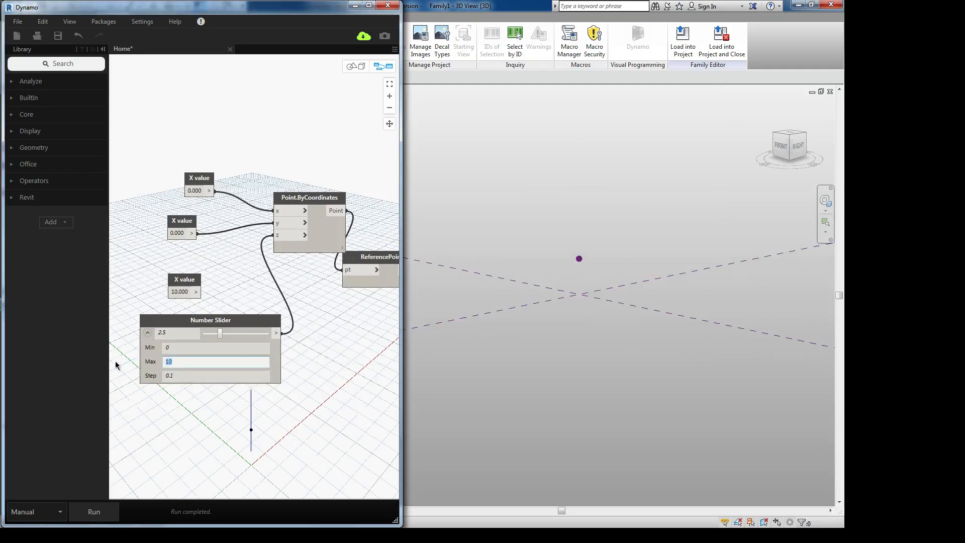
pyautogui.write('1000')
pyautogui.press('Return')
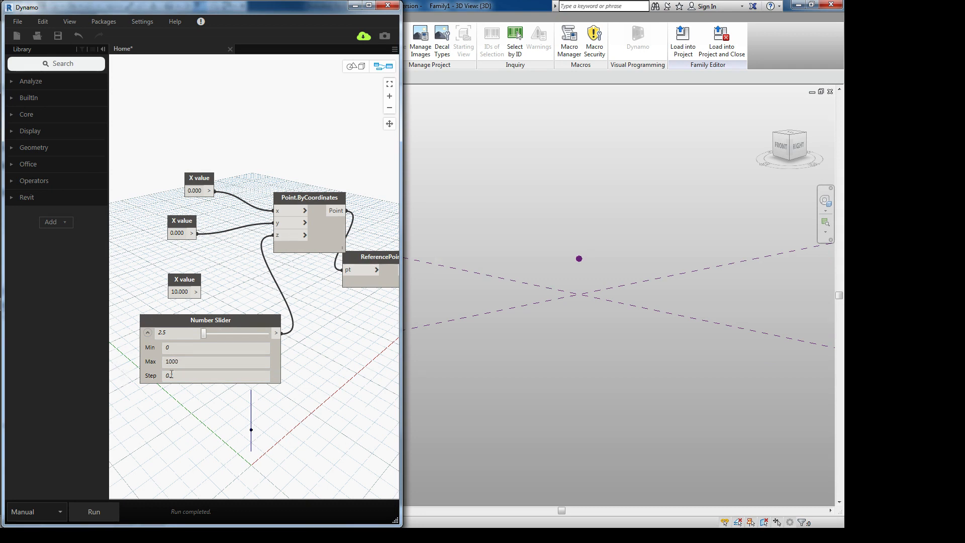
pyautogui.click(187, 375)
pyautogui.write('10')
pyautogui.press('Return')
# Raise the Number Slider's value and run the graph manually to update the reference point in Revit
pyautogui.moveTo(560, 357); pyautogui.dragTo(604, 355, button='middle')
pyautogui.scroll(-5, 631, 383)
pyautogui.moveTo(205, 334); pyautogui.dragTo(268, 340)
pyautogui.click(94, 511)
# Switch the run mode back to Automatic and set the Number Slider to 250
pyautogui.click(59, 512)
pyautogui.click(30, 478)
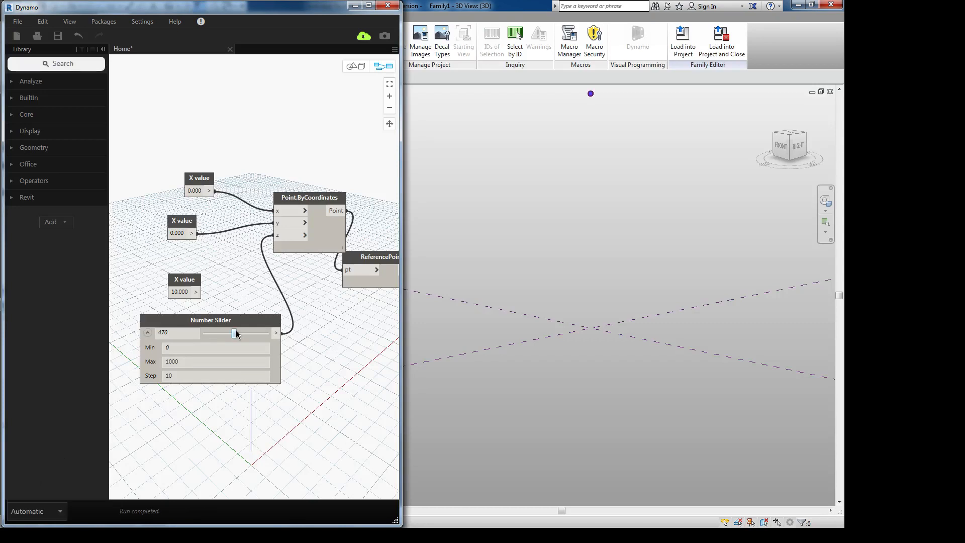
pyautogui.moveTo(236, 334)
pyautogui.mouseDown()
pyautogui.moveTo(207, 334)
pyautogui.moveTo(236, 335)
pyautogui.moveTo(219, 335)
pyautogui.mouseUp()
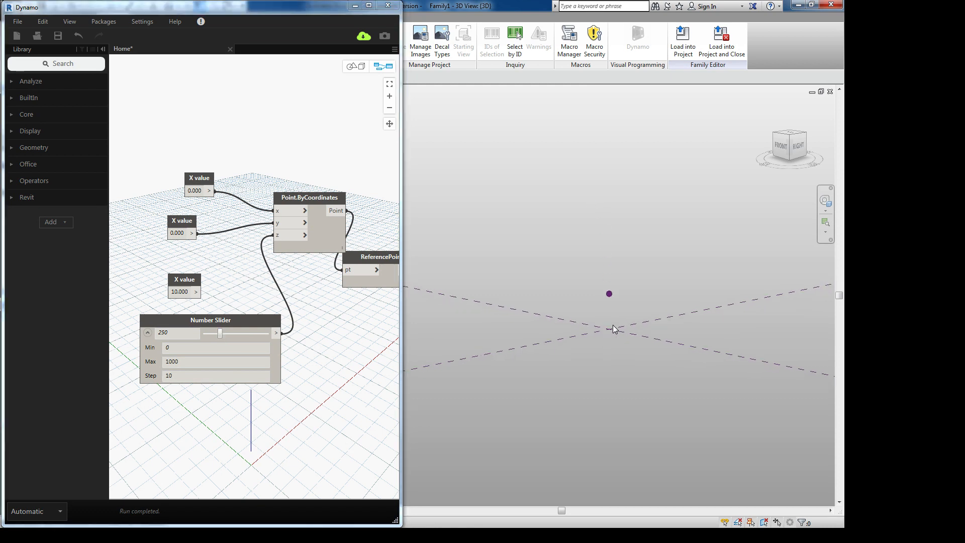
# Reposition and resize the Dynamo window so the Revit ribbon stays accessible above it and the reference point stays in view
pyautogui.moveTo(582, 313)
pyautogui.mouseDown(button='middle')
pyautogui.moveTo(566, 258)
pyautogui.moveTo(578, 327)
pyautogui.mouseUp(button='middle')
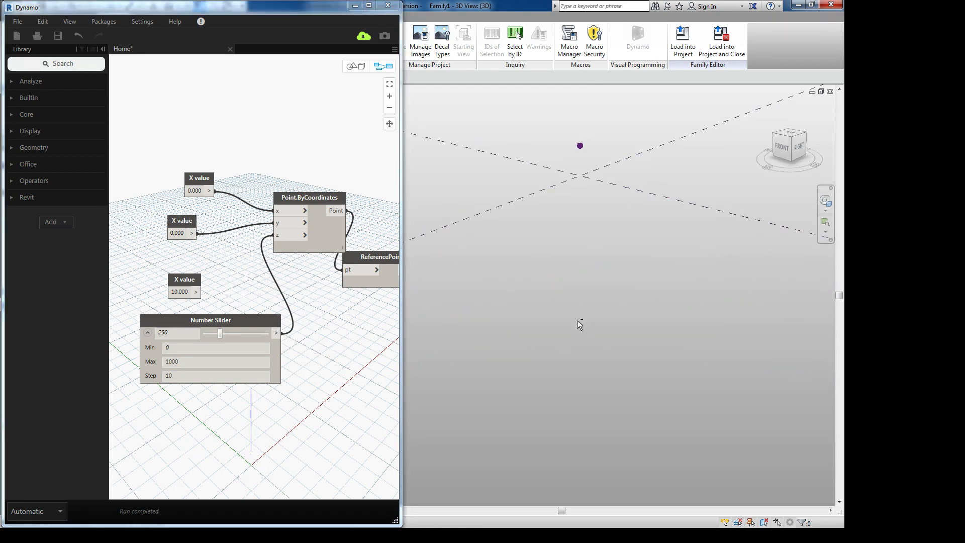
pyautogui.moveTo(556, 255); pyautogui.dragTo(602, 315, button='middle')
pyautogui.doubleClick(263, 3)
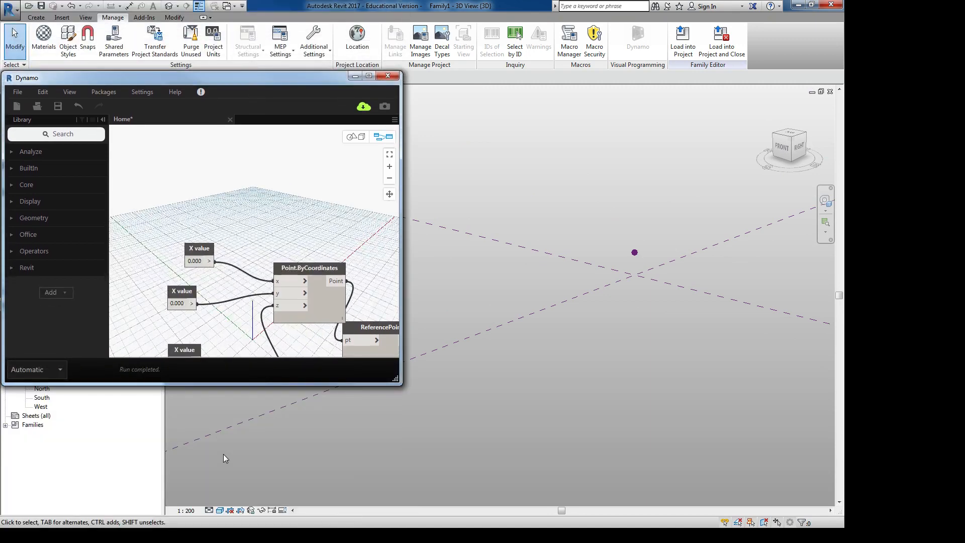
pyautogui.moveTo(221, 383); pyautogui.dragTo(221, 527)
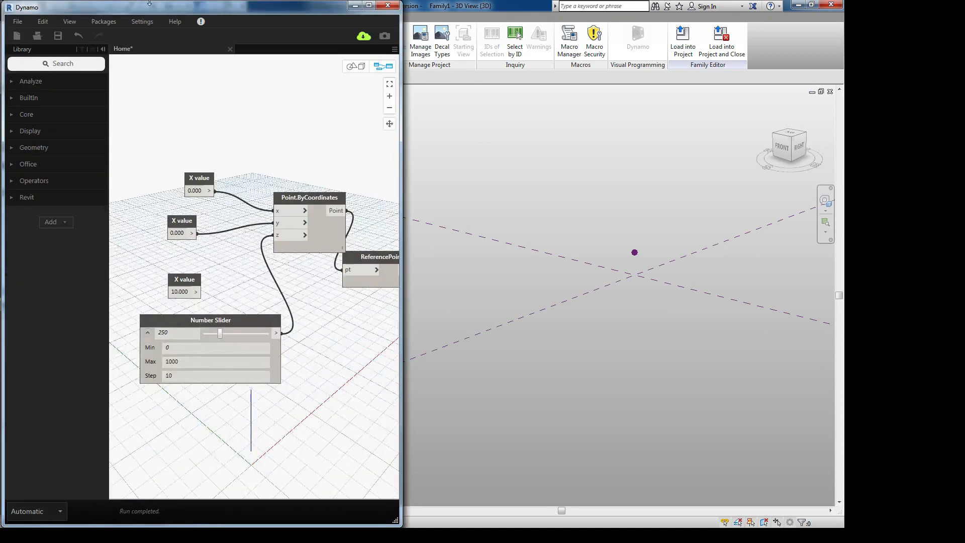
pyautogui.moveTo(150, 3); pyautogui.dragTo(148, 86)
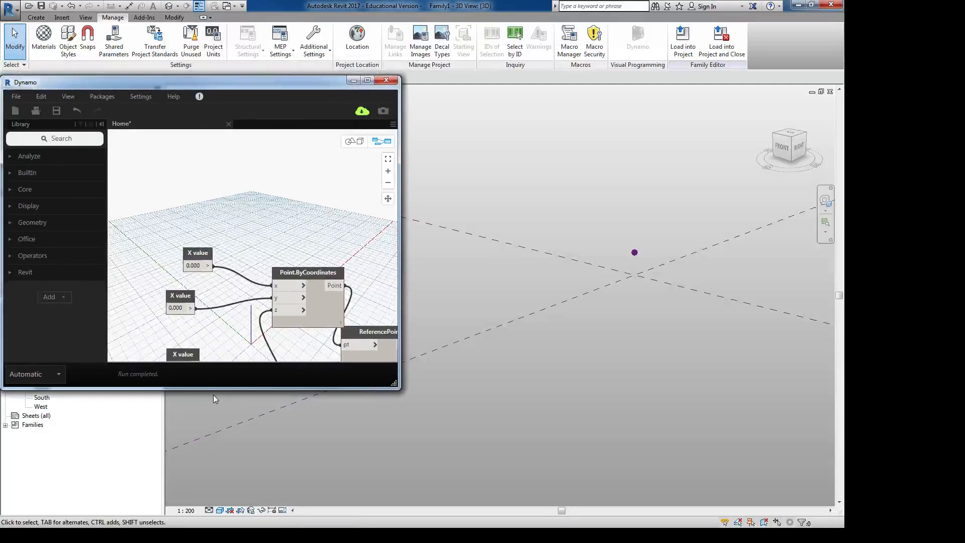
pyautogui.moveTo(216, 387); pyautogui.dragTo(216, 467)
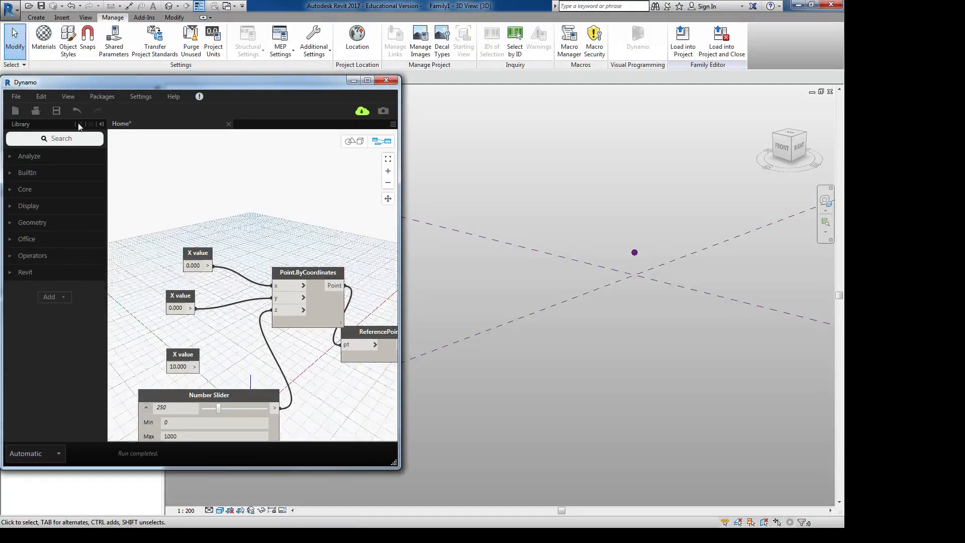
# Draw a five-point spline model line in the Revit 3D view, using the Dynamo-driven reference point as its third point
pyautogui.click(35, 18)
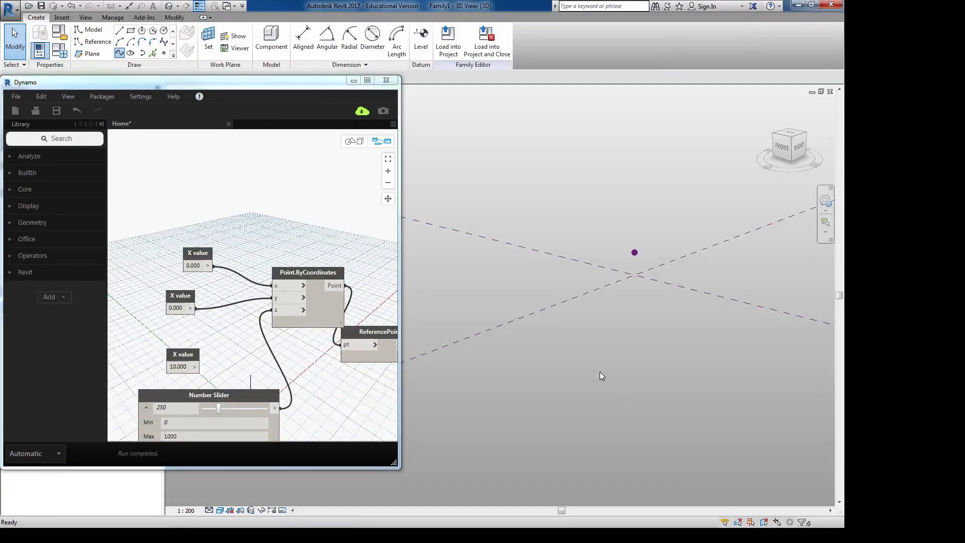
pyautogui.click(609, 358)
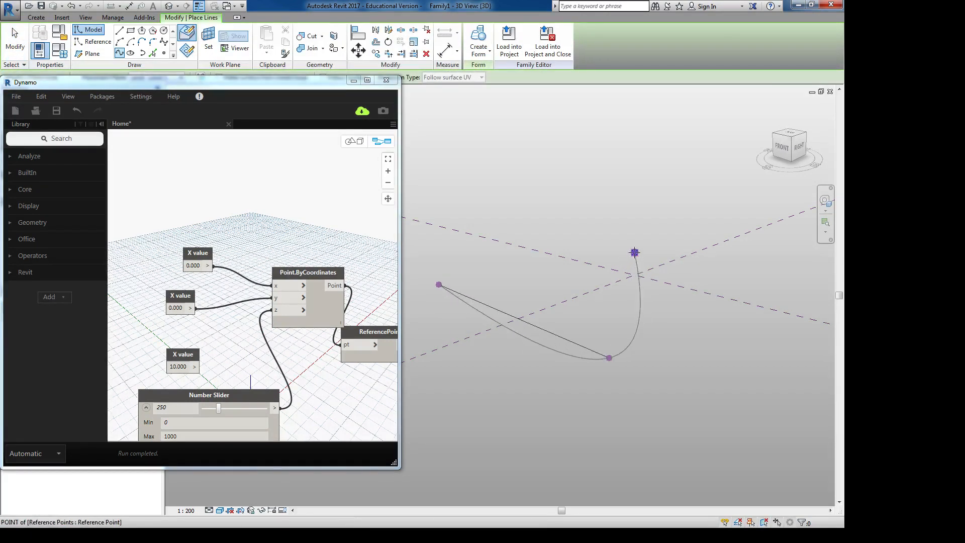
pyautogui.click(635, 253)
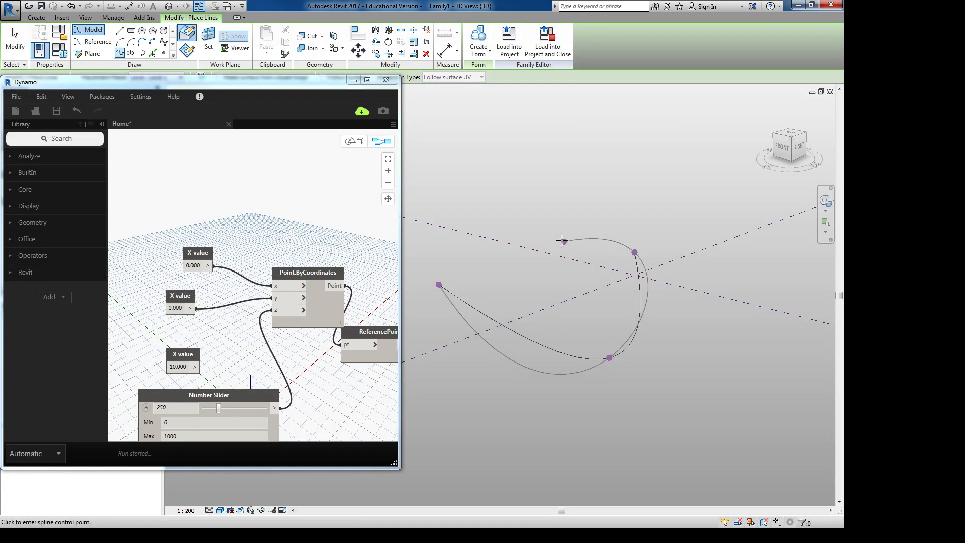
pyautogui.click(551, 227)
pyautogui.click(753, 268)
pyautogui.press('Escape')
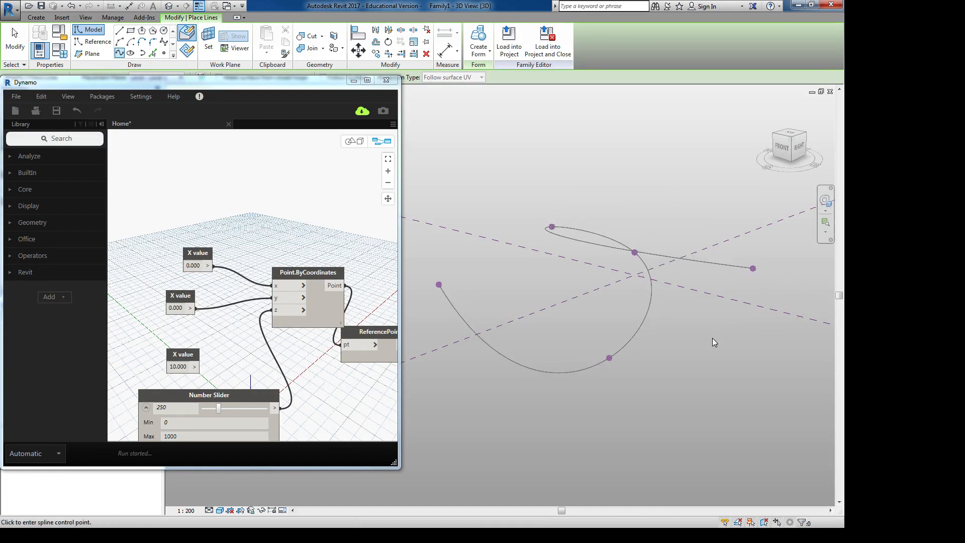
pyautogui.rightClick(712, 338)
pyautogui.press('Escape')
pyautogui.press('Escape')
pyautogui.press('Escape')
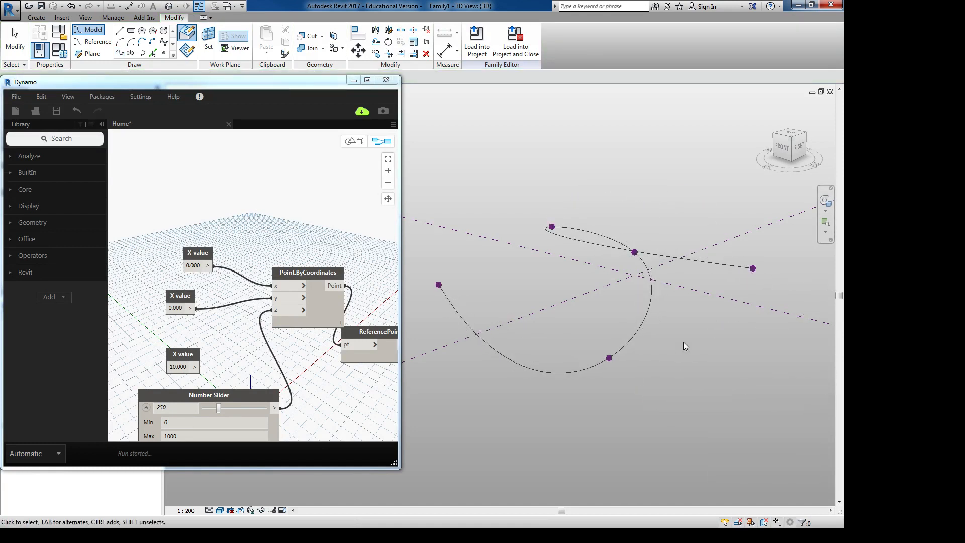
# Raise the Number Slider to 540 in Dynamo to lift the reference point and reshape the spline in Revit
pyautogui.keyDown('shift'); pyautogui.moveTo(683, 346); pyautogui.dragTo(567, 424, button='middle'); pyautogui.keyUp('shift')
pyautogui.click(265, 376)
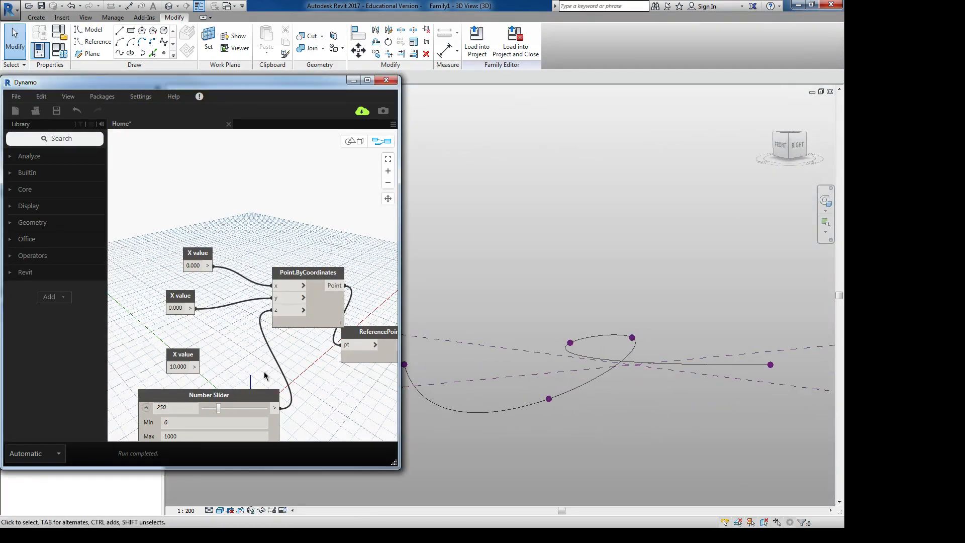
pyautogui.moveTo(266, 376); pyautogui.dragTo(263, 313, button='middle')
pyautogui.moveTo(216, 345); pyautogui.dragTo(235, 353)
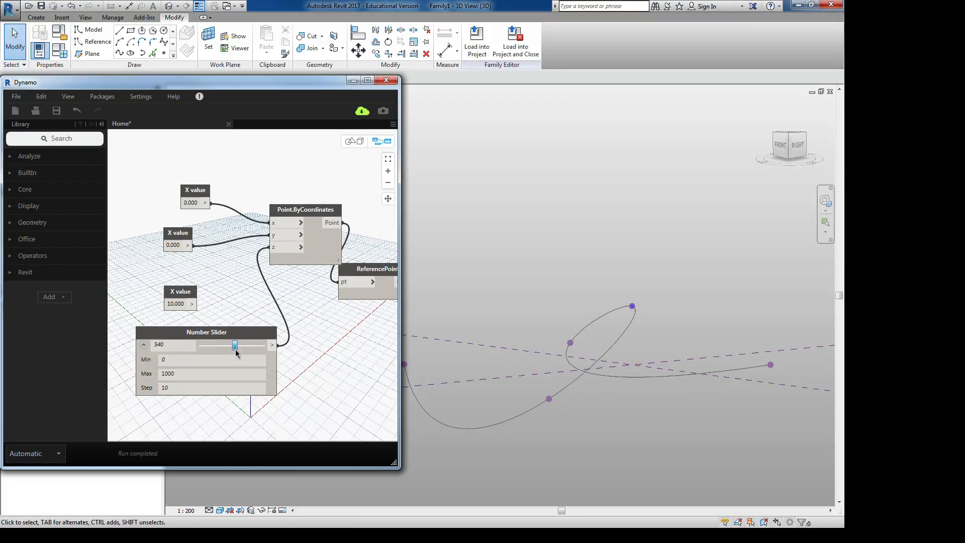